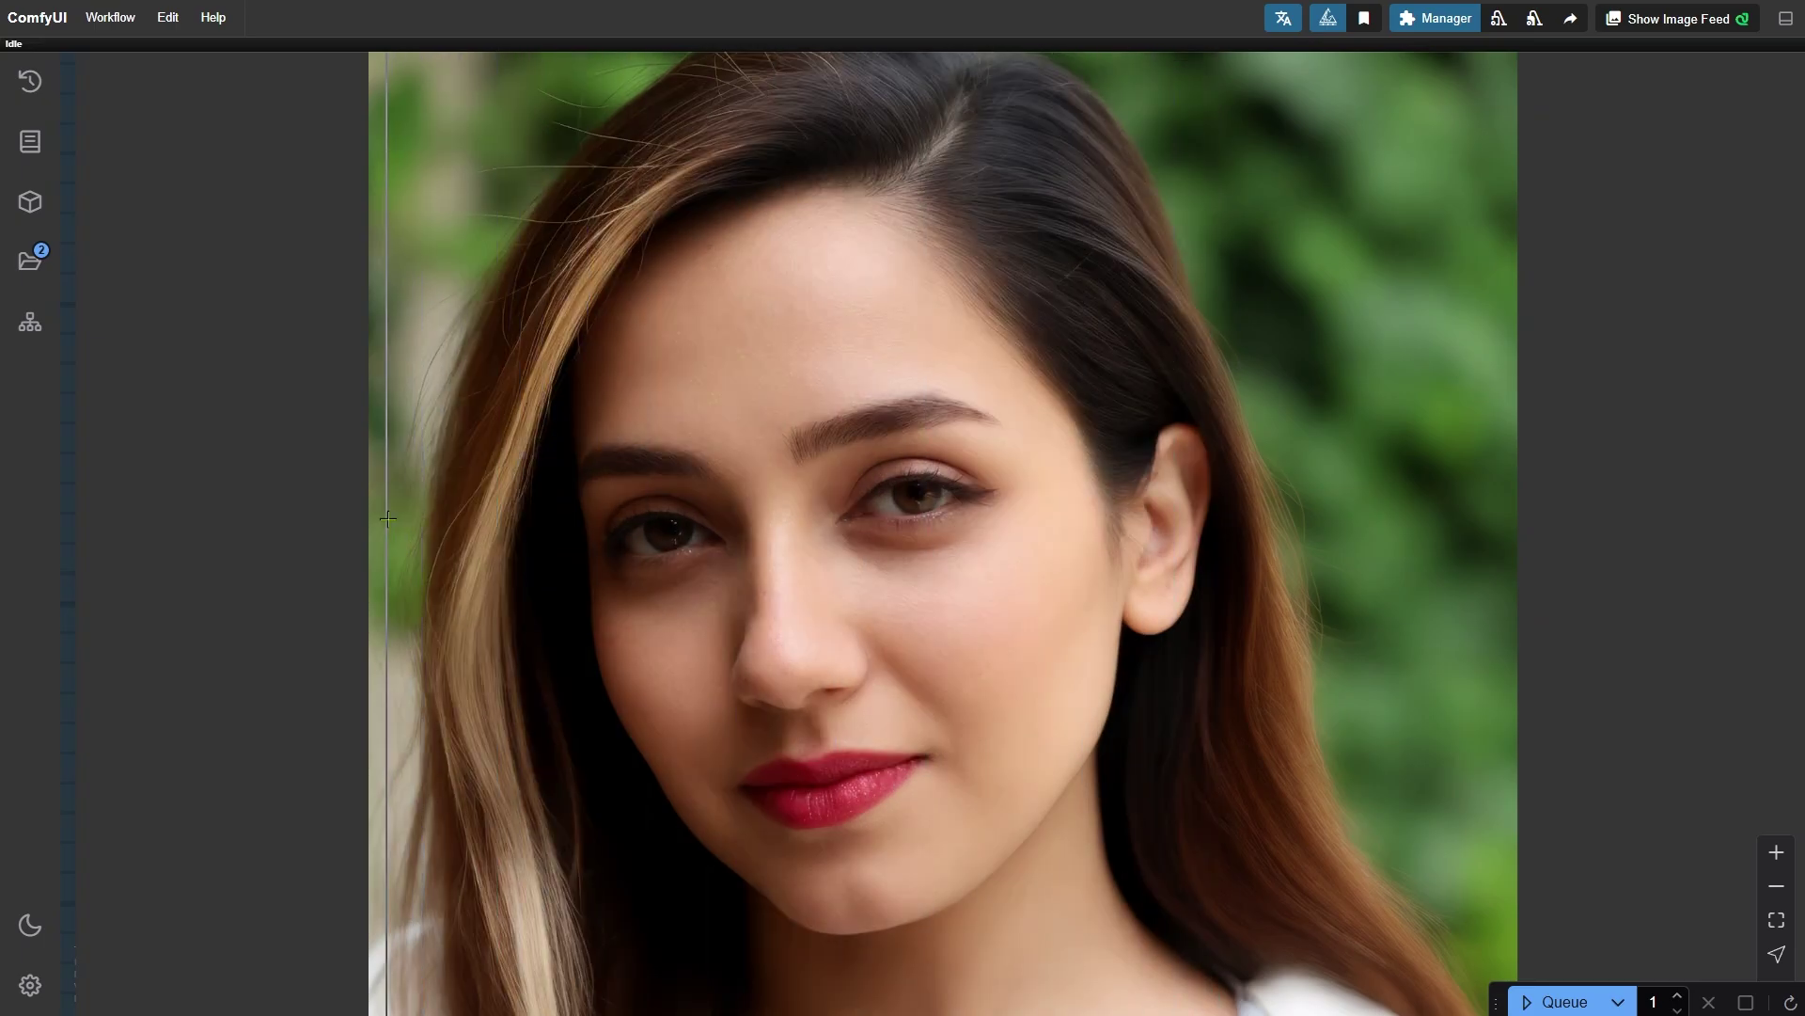
# Zoom into the Image Comparer and pan from the eyes and face down to the shirt neckline
pyautogui.scroll(6, 846, 472)
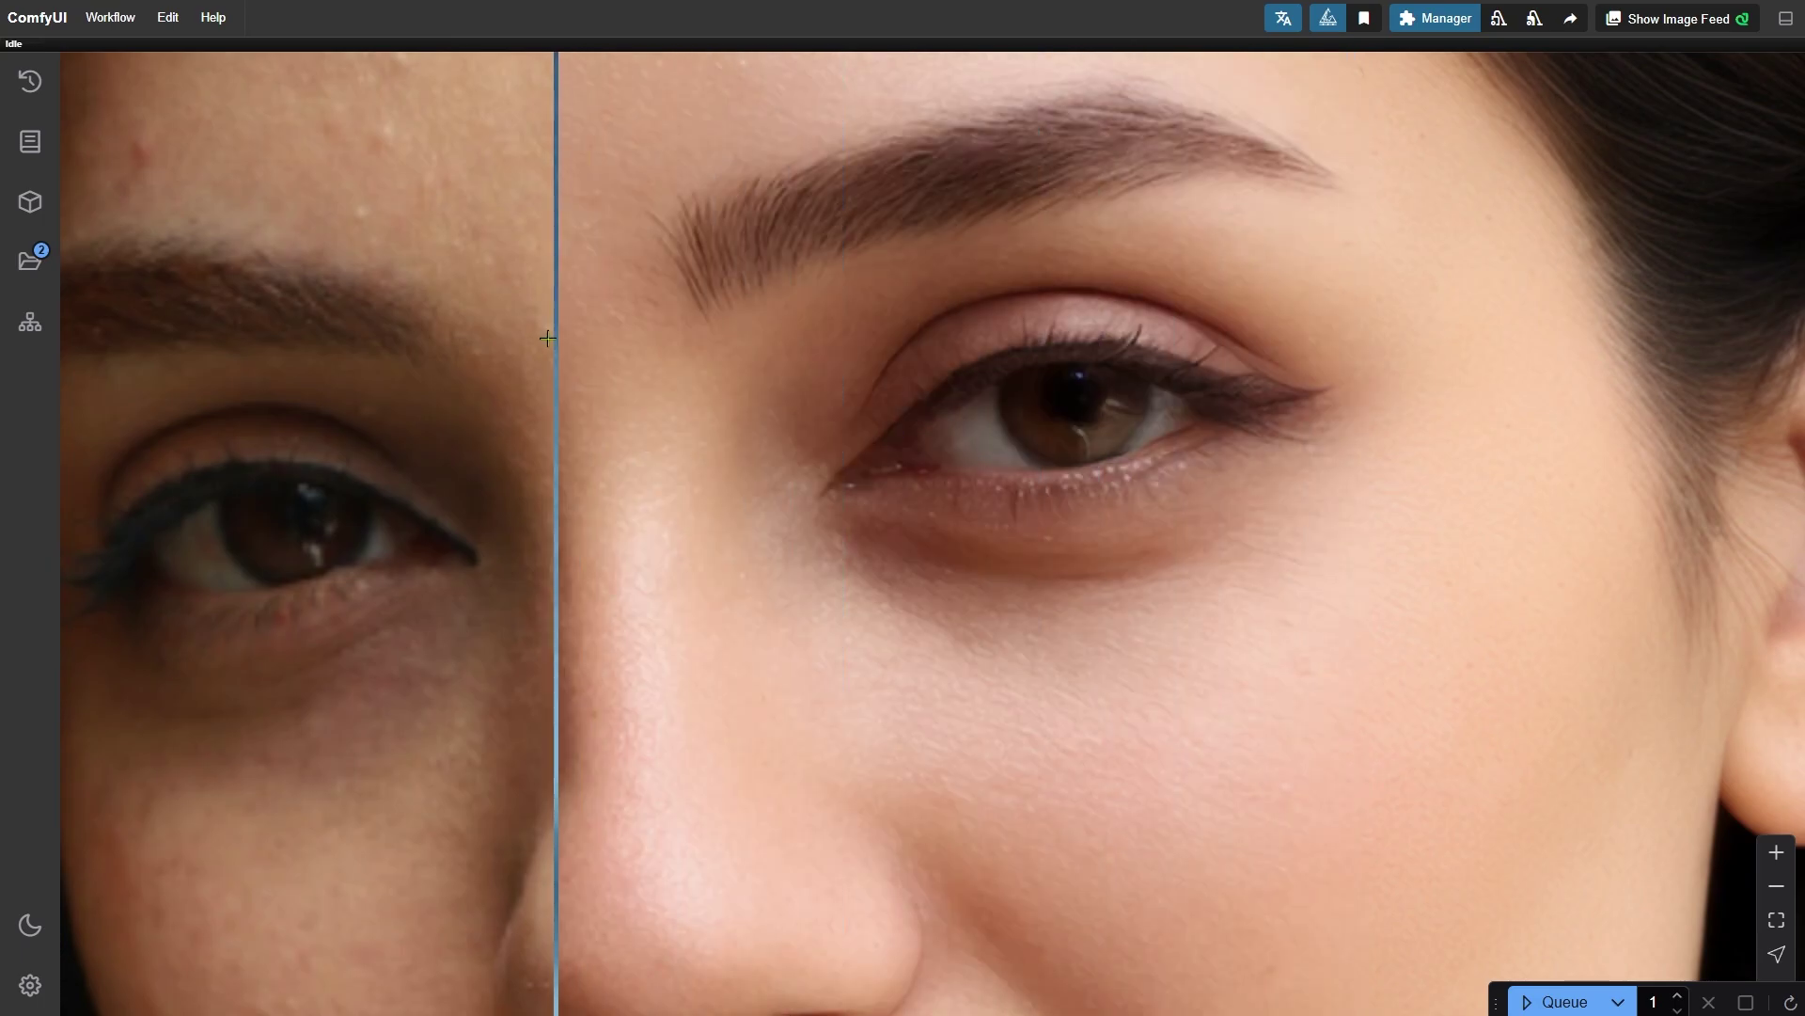
pyautogui.moveTo(545, 335); pyautogui.dragTo(818, 323)
pyautogui.scroll(-4, 419, 381)
pyautogui.scroll(-4, 431, 362)
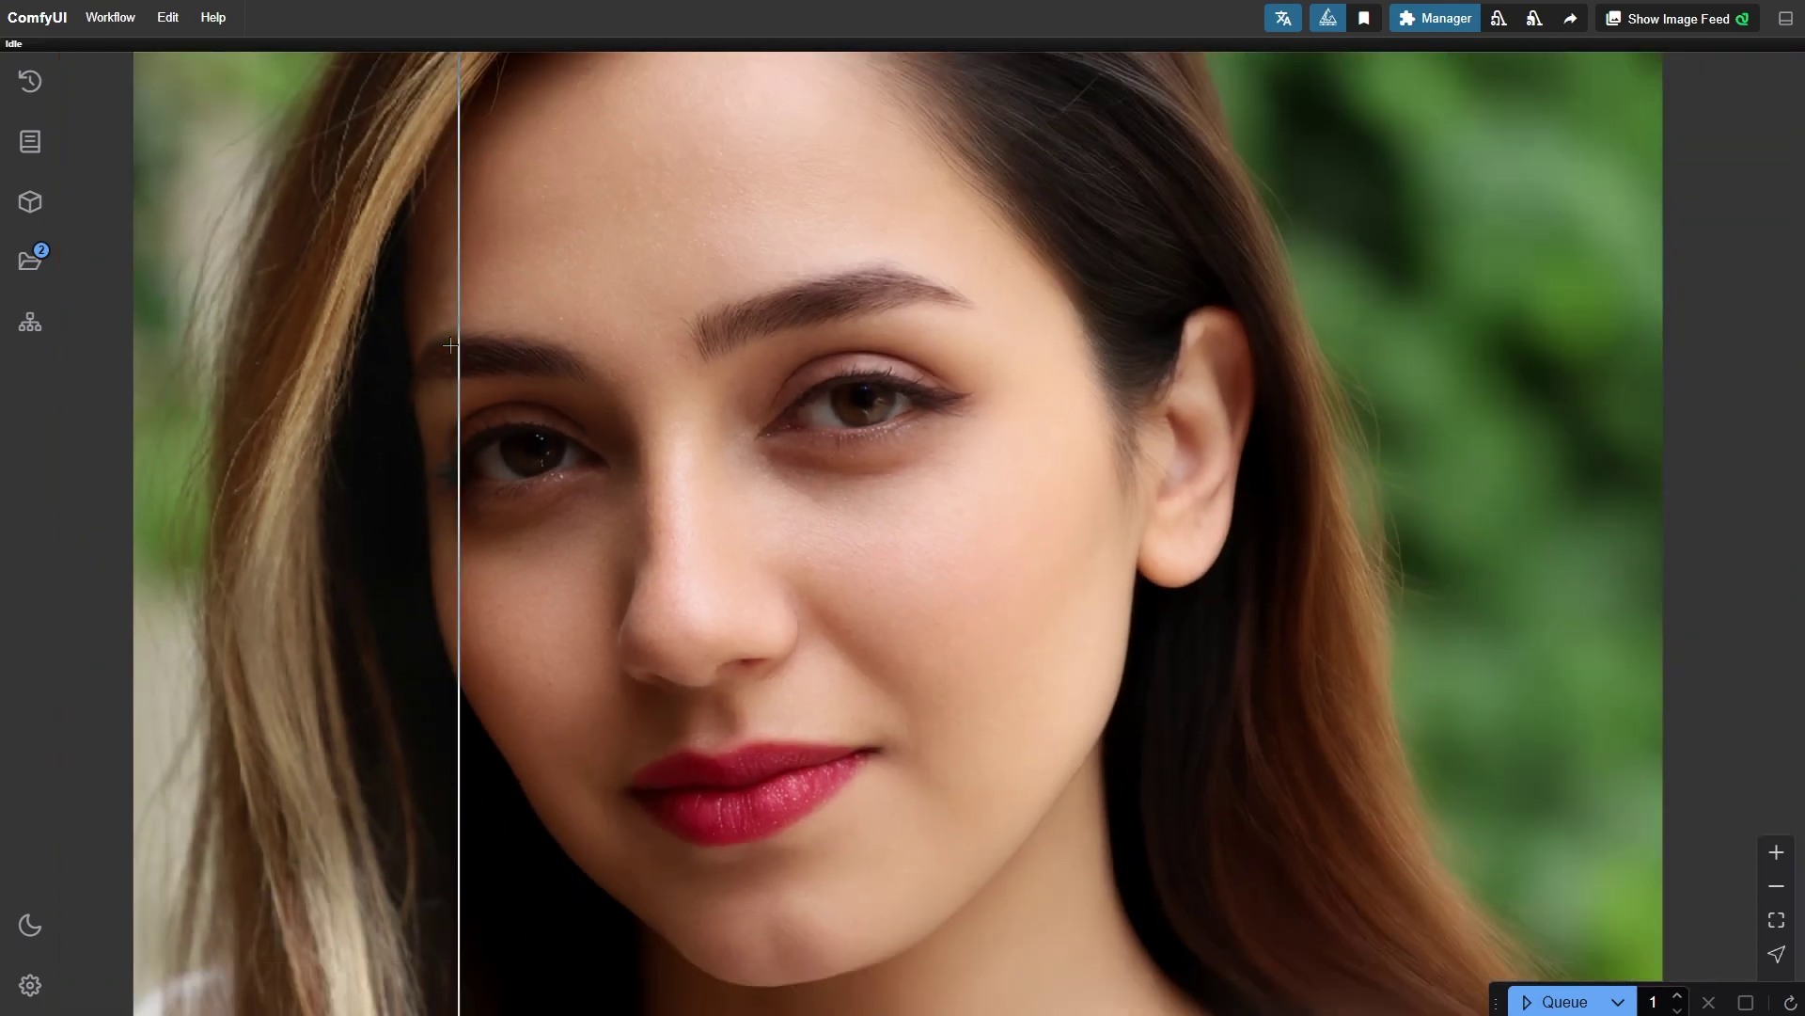
pyautogui.scroll(8, 596, 611)
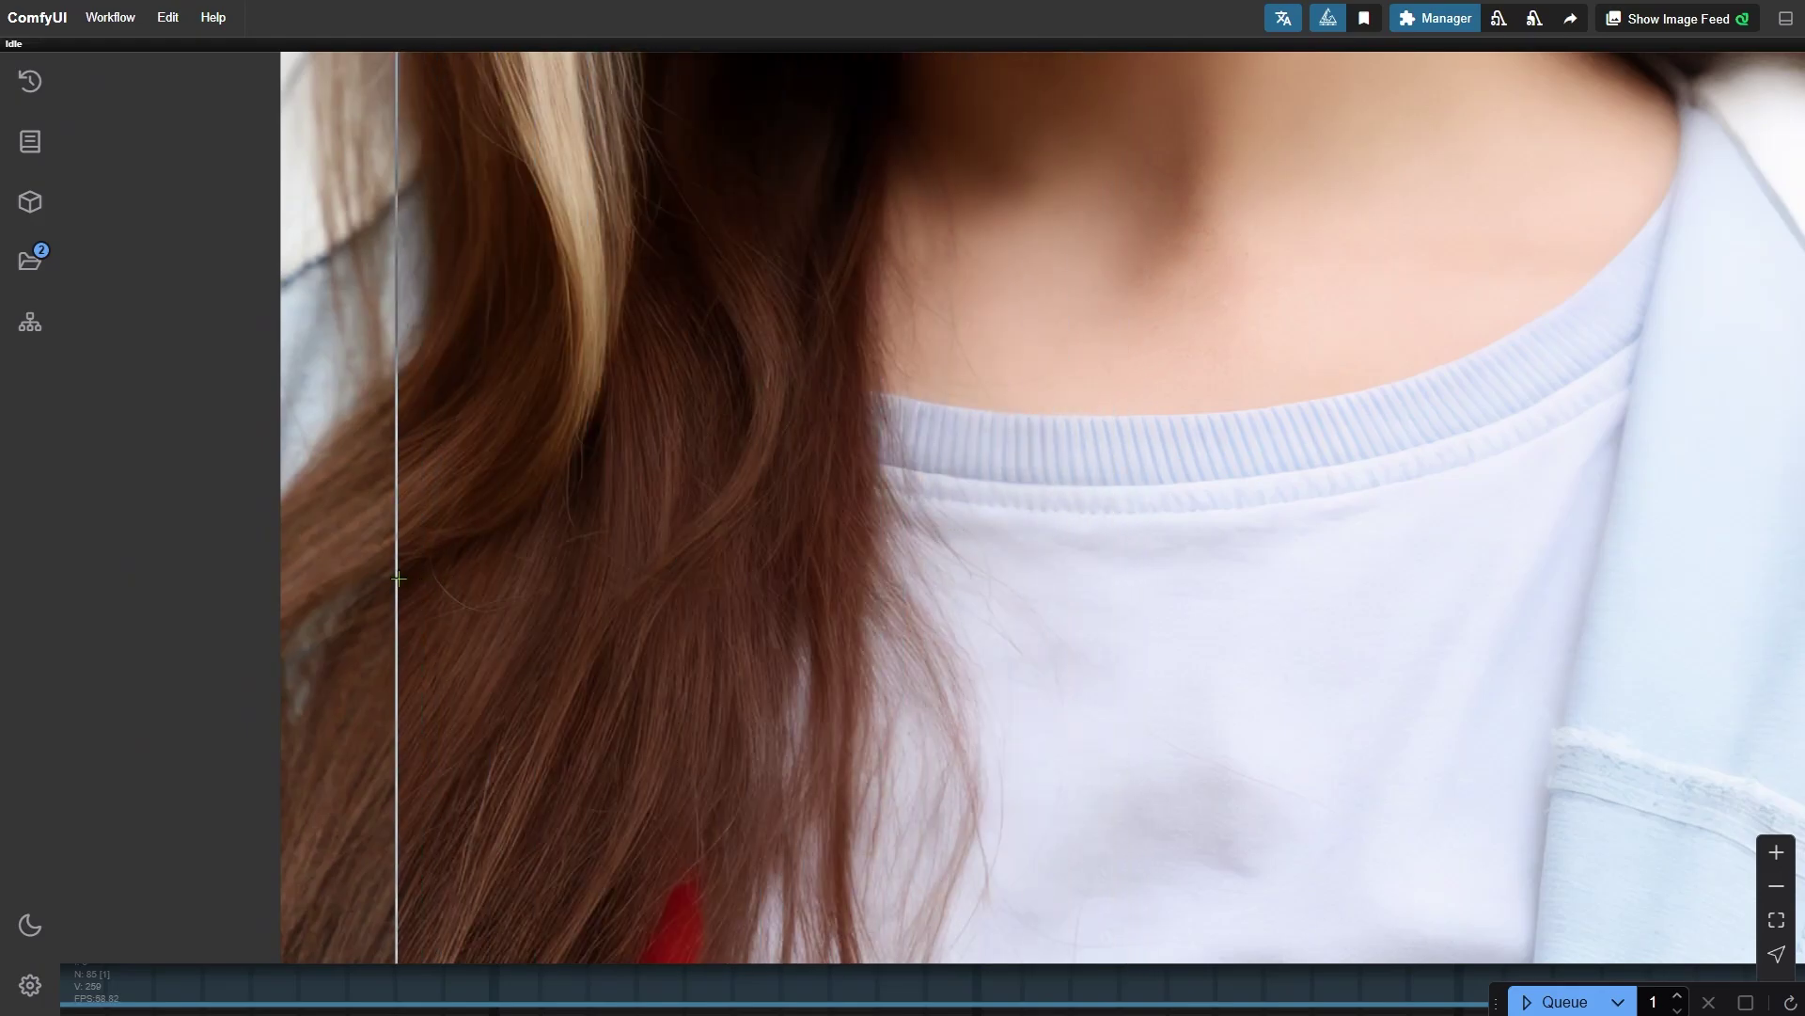
pyautogui.moveTo(1056, 568); pyautogui.dragTo(766, 564)
pyautogui.scroll(2, 780, 571)
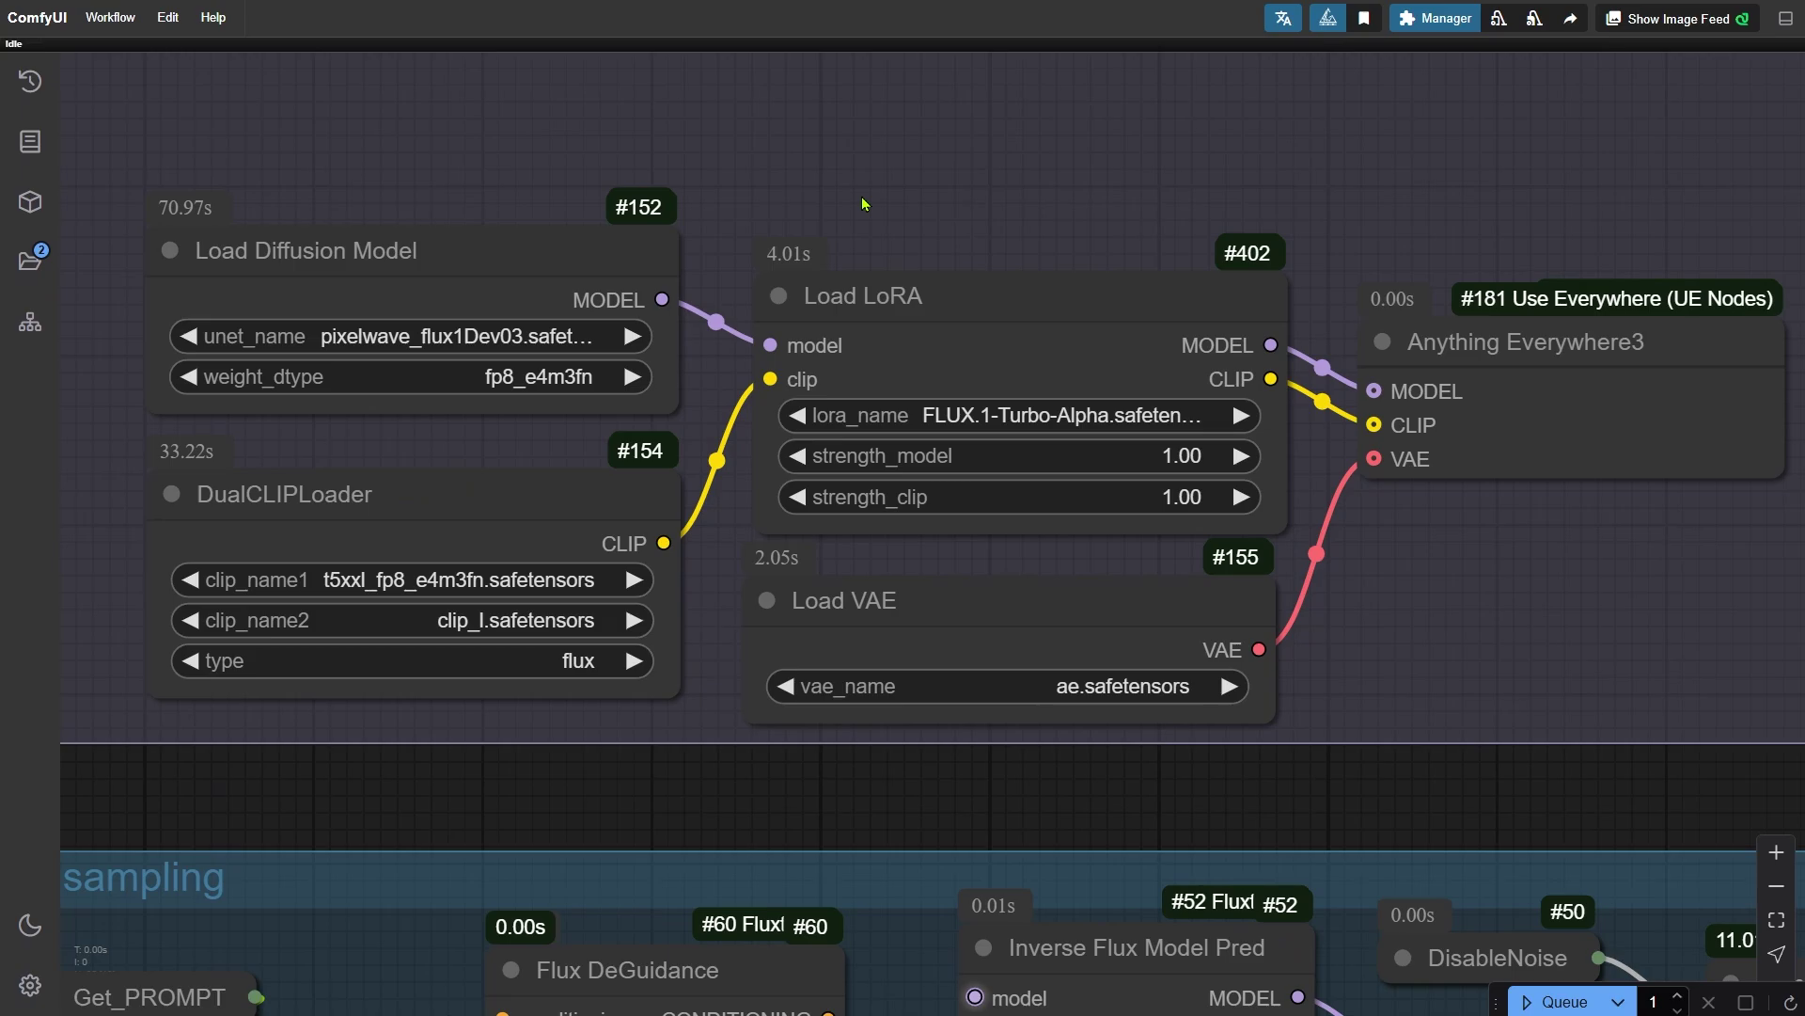
# Zoom out and move the canvas to show the Setup group with the loaded portrait
pyautogui.scroll(-3, 865, 204)
pyautogui.moveTo(865, 204); pyautogui.dragTo(799, 753)
pyautogui.scroll(3, 799, 753)
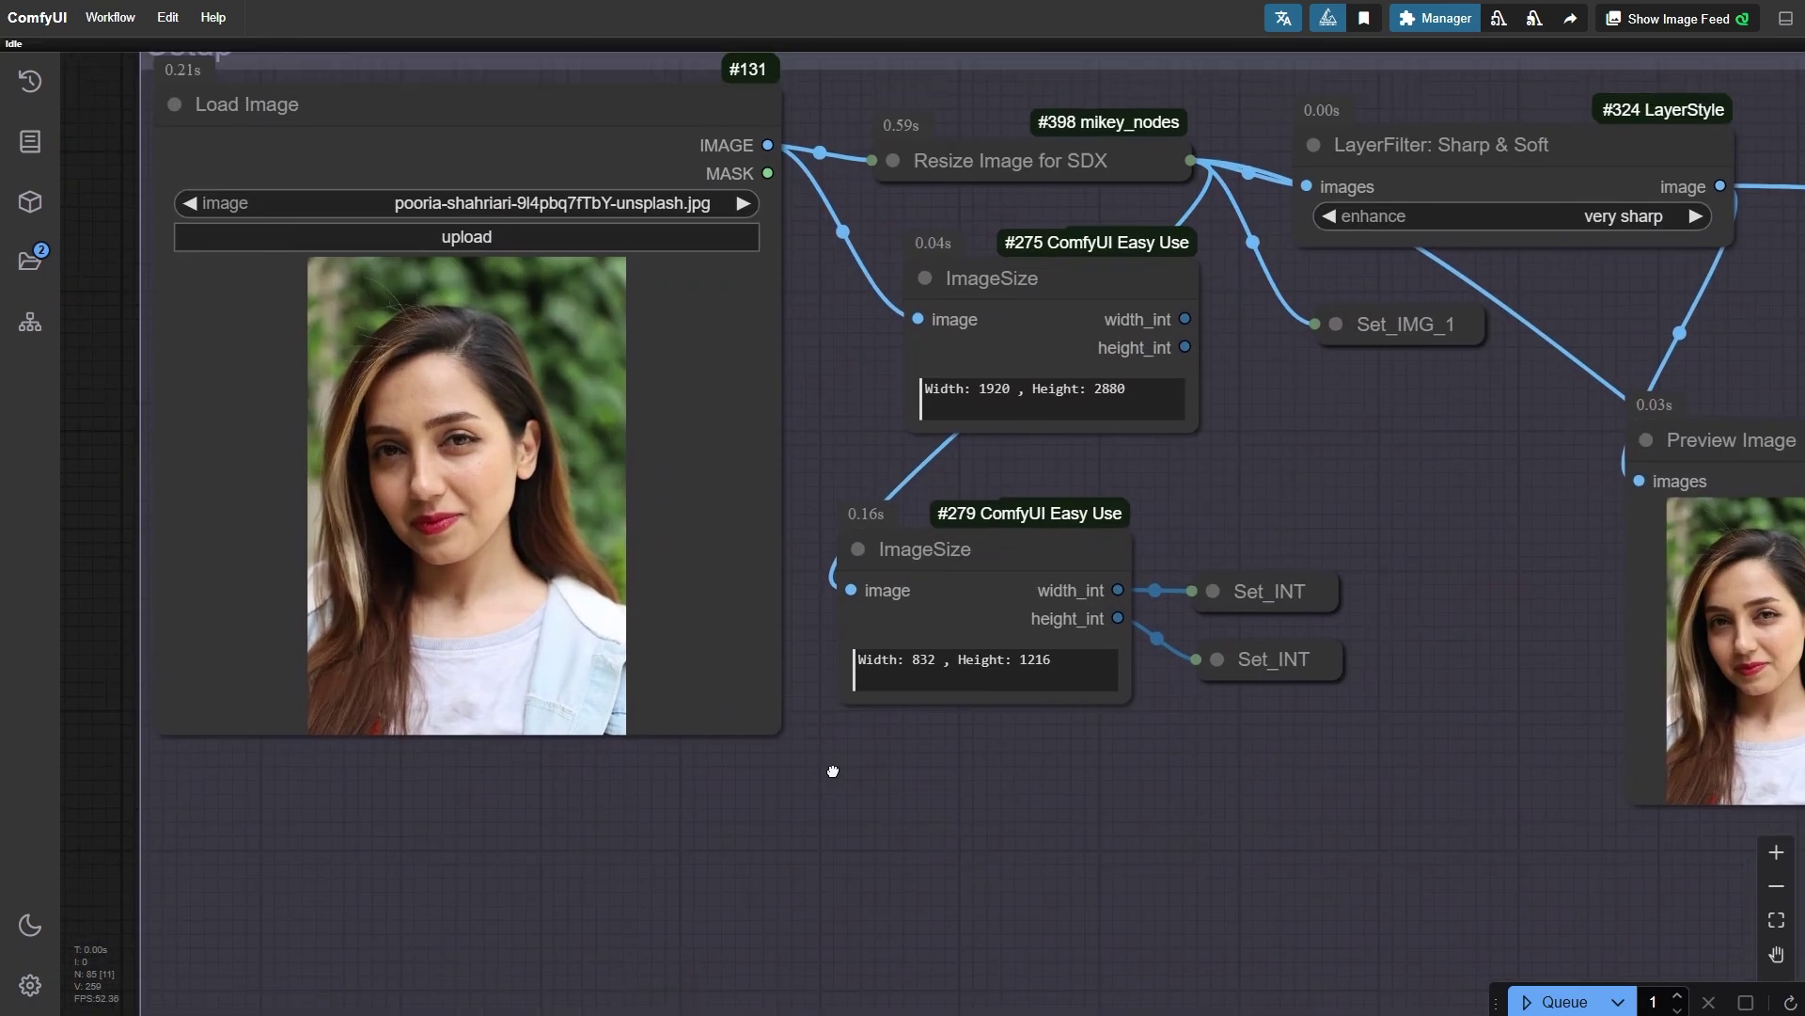
# Review Resize Image for SDX and Sharp & Soft, leaving enhance at very sharp
pyautogui.click(1100, 202)
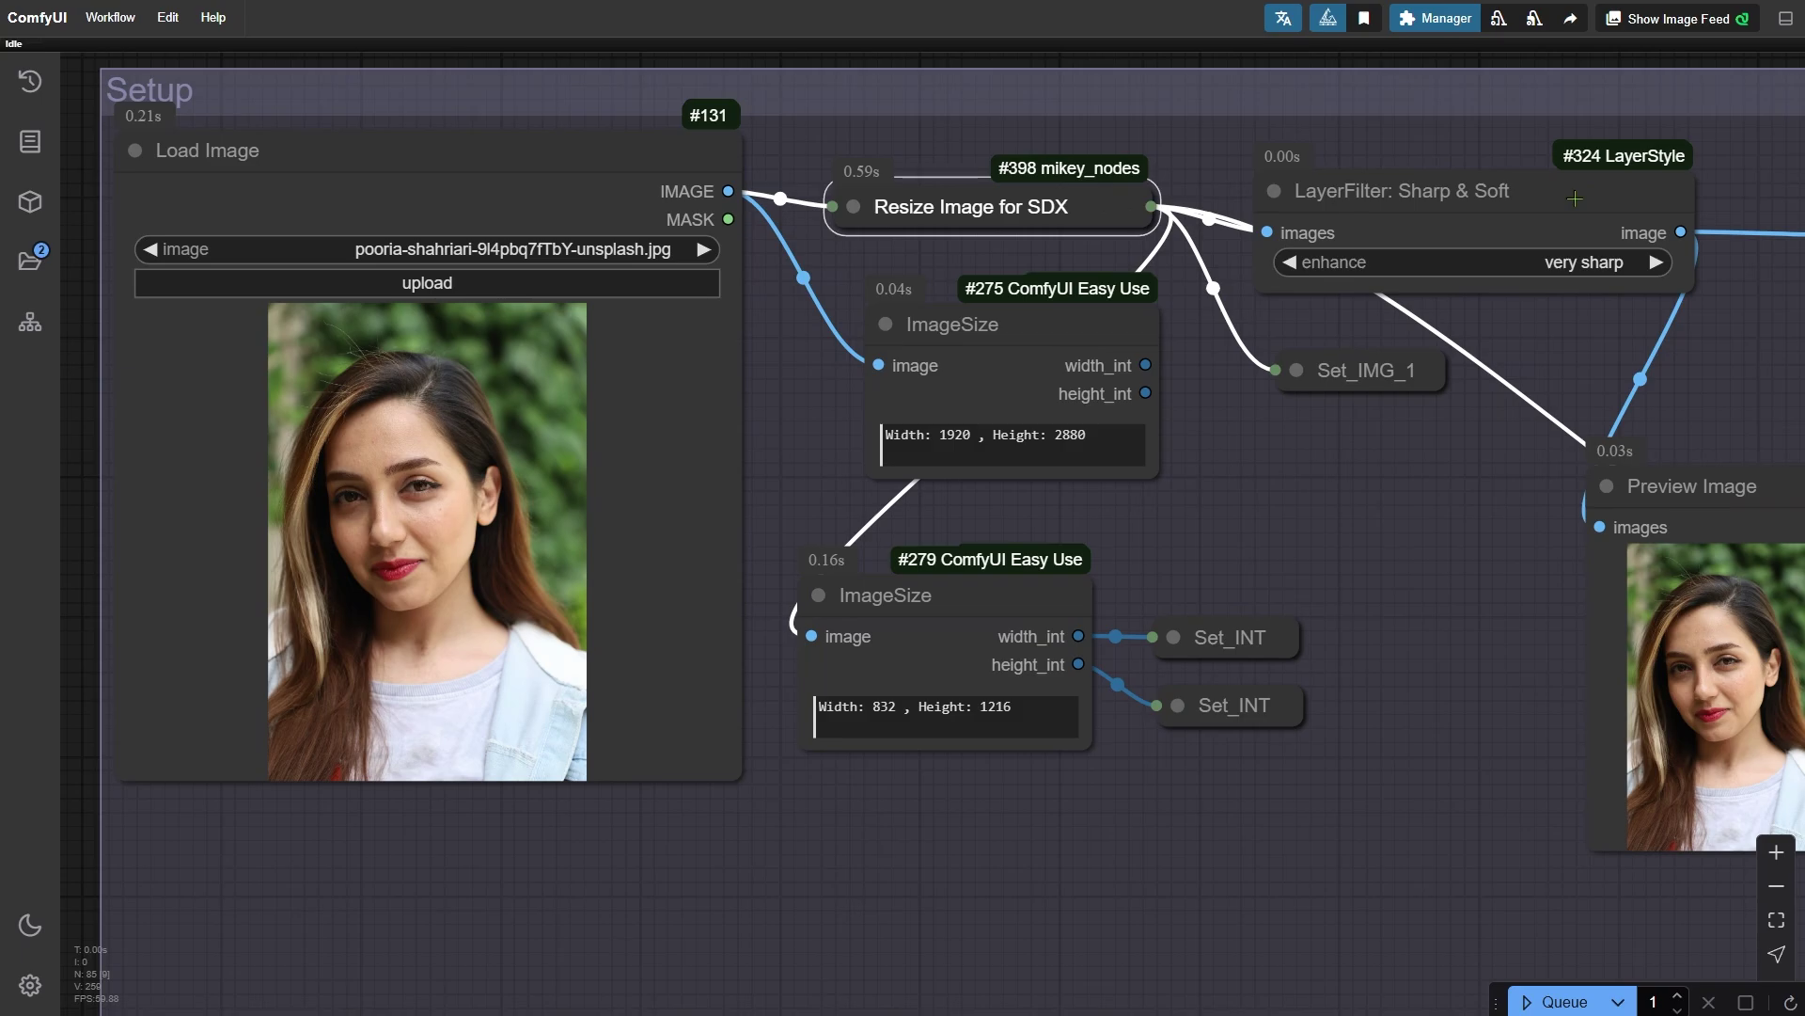
pyautogui.click(1603, 191)
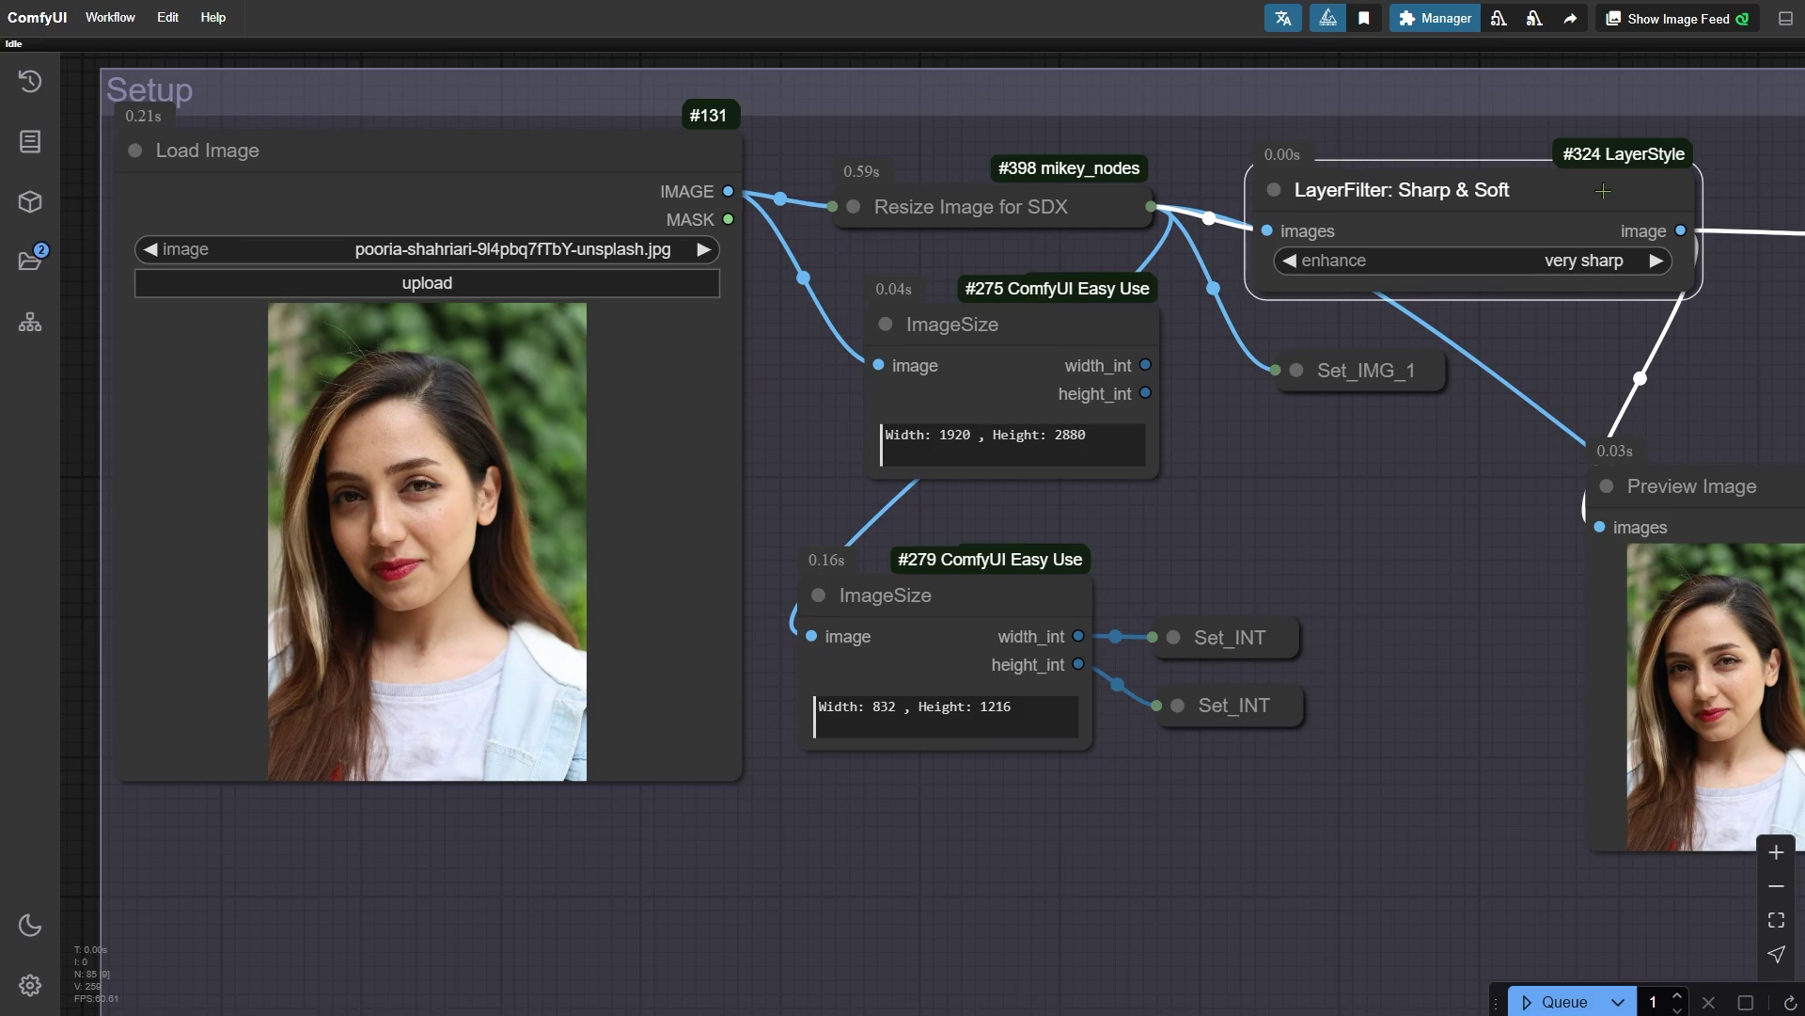
pyautogui.click(1593, 261)
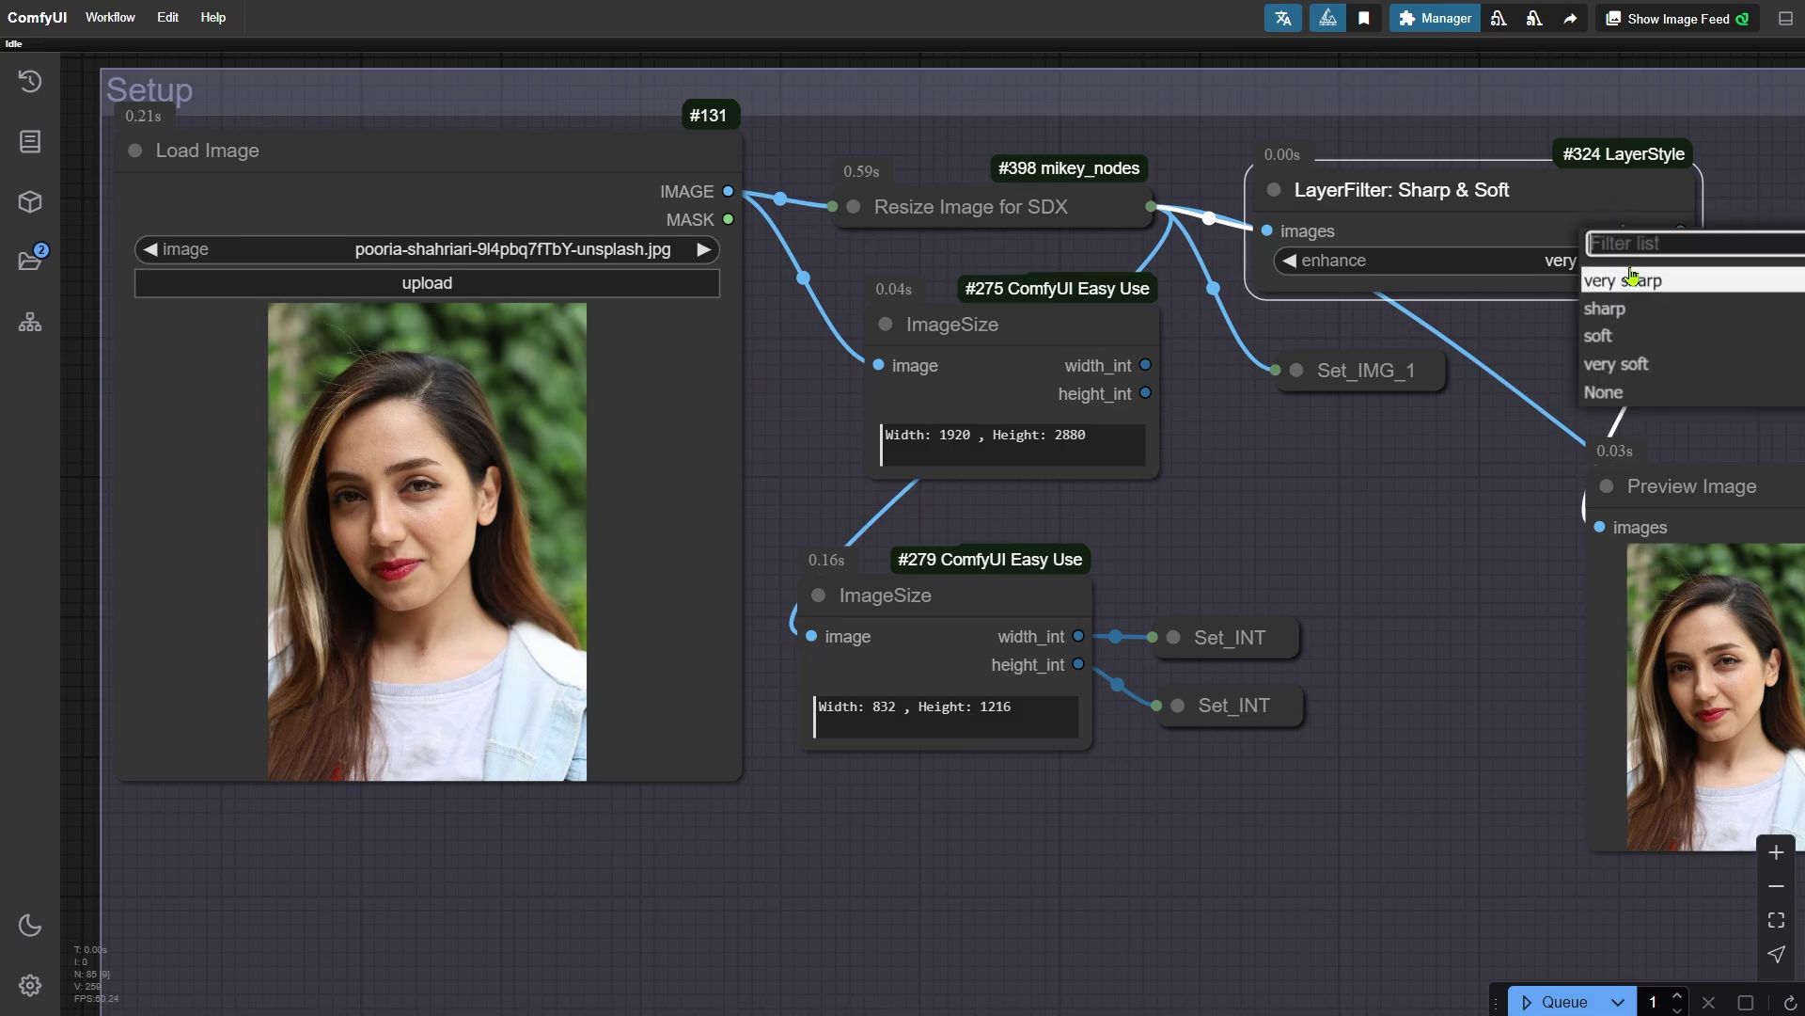
pyautogui.click(992, 867)
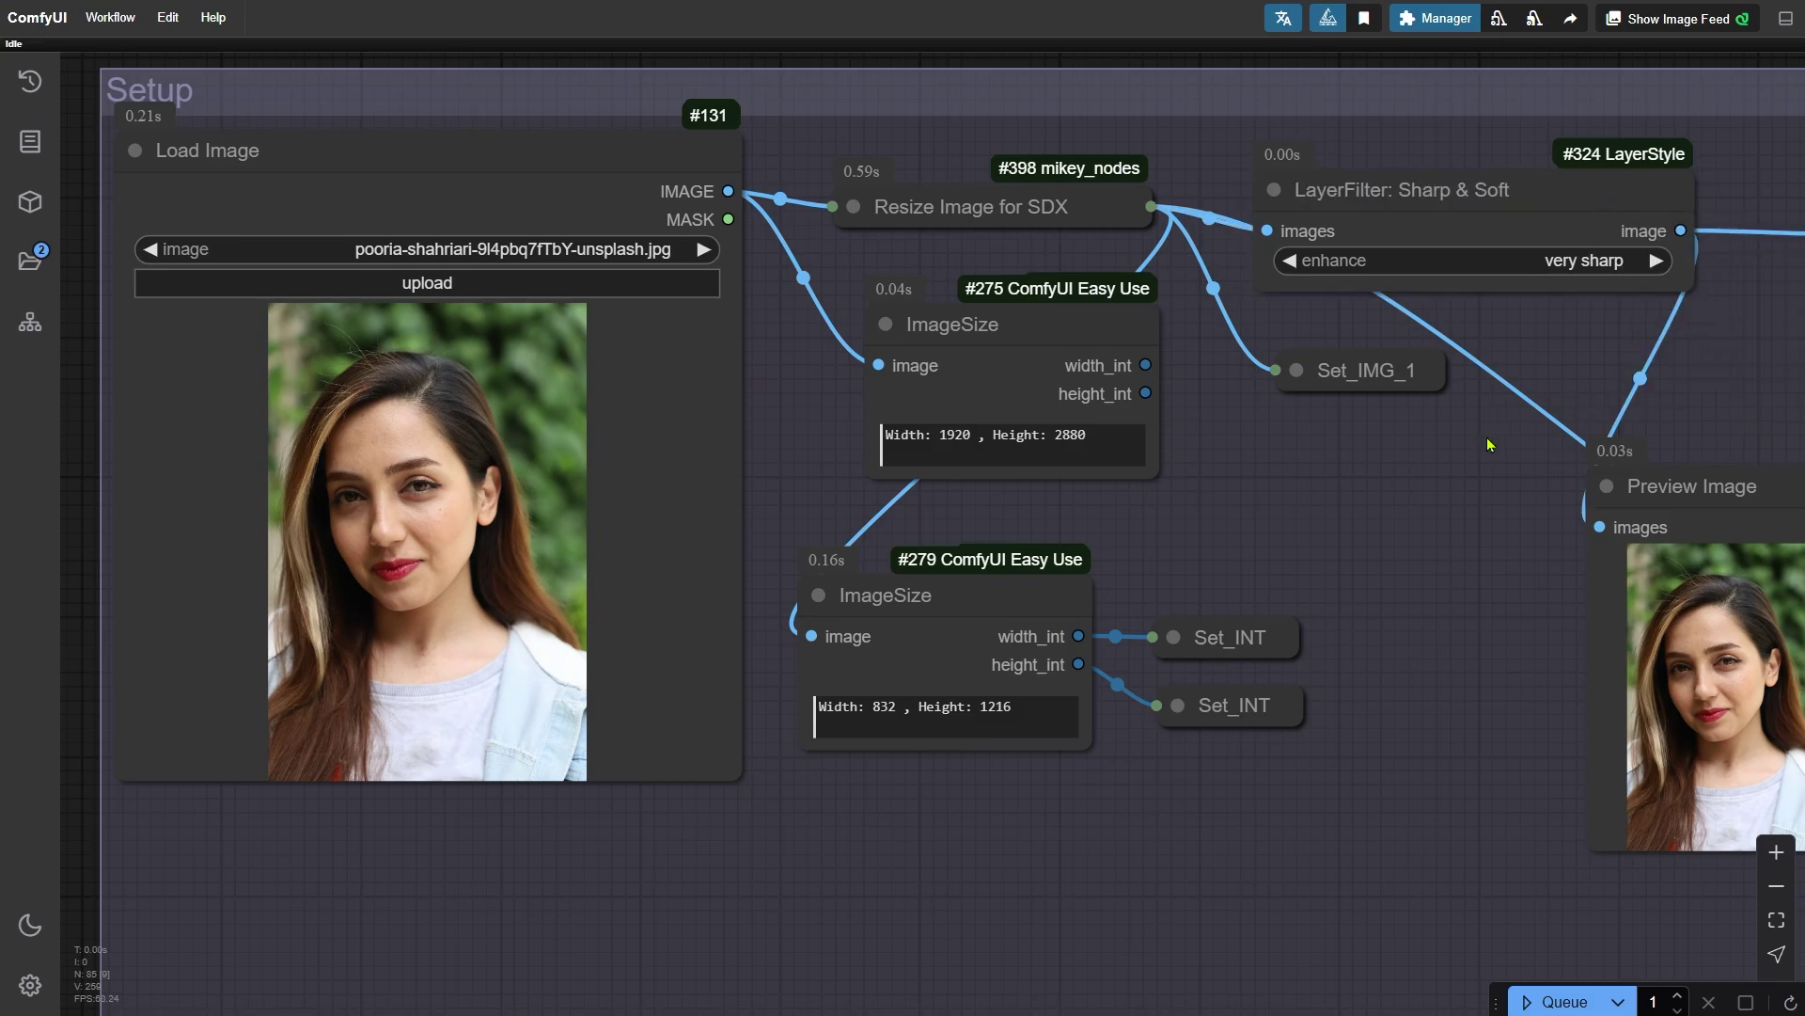
pyautogui.hscroll(15, 992, 867)
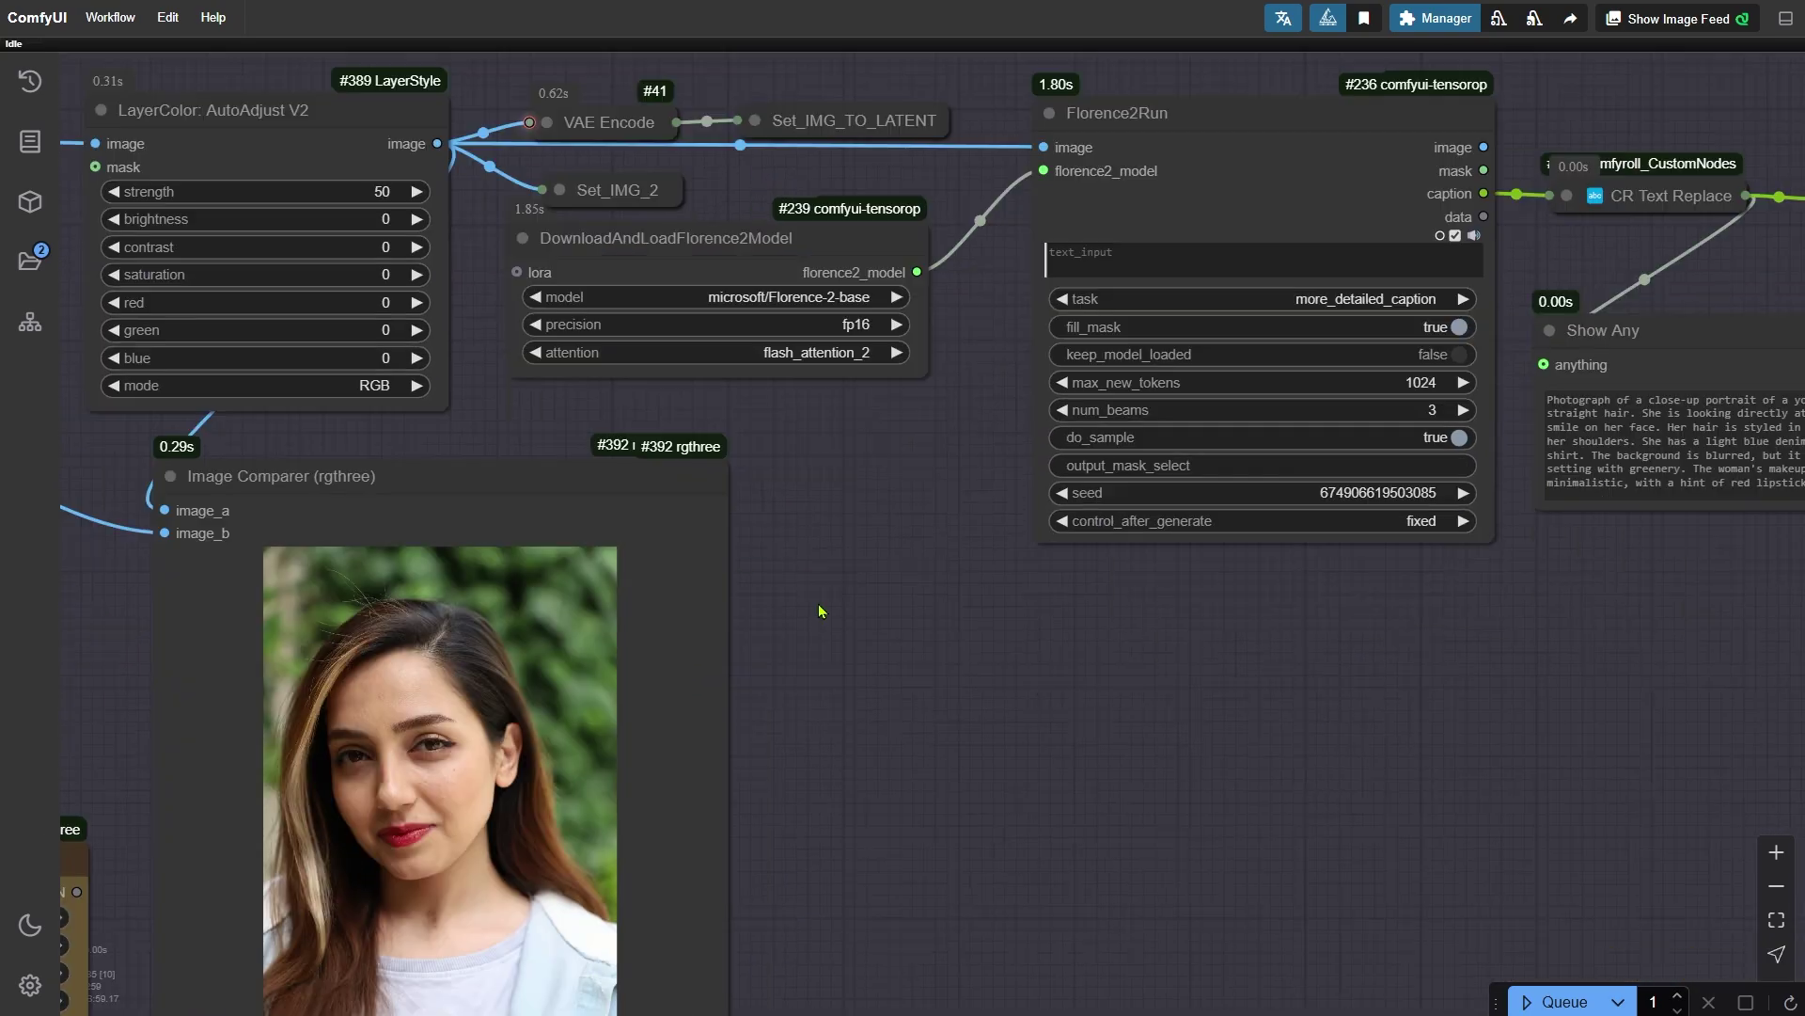
# Select LayerColor: AutoAdjust V2, then move the view to the Unsampling and Flux Sampling groups
pyautogui.click(358, 133)
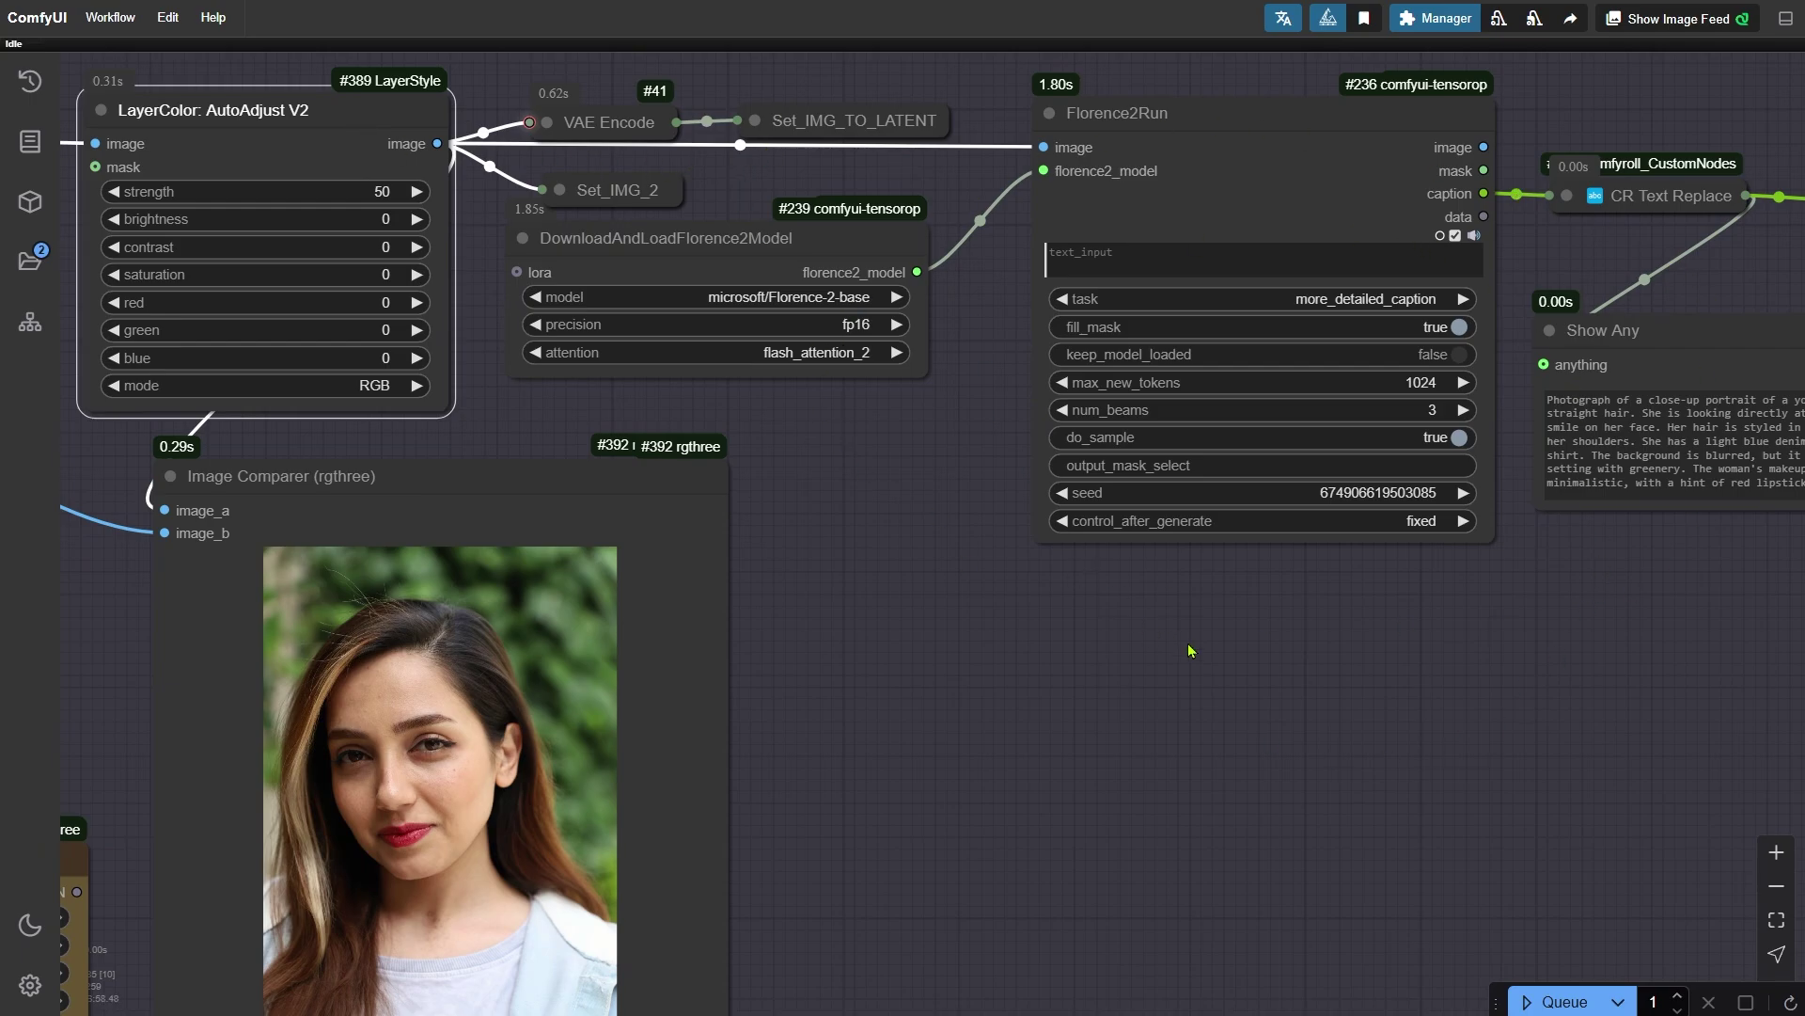
pyautogui.scroll(-5, 945, 646)
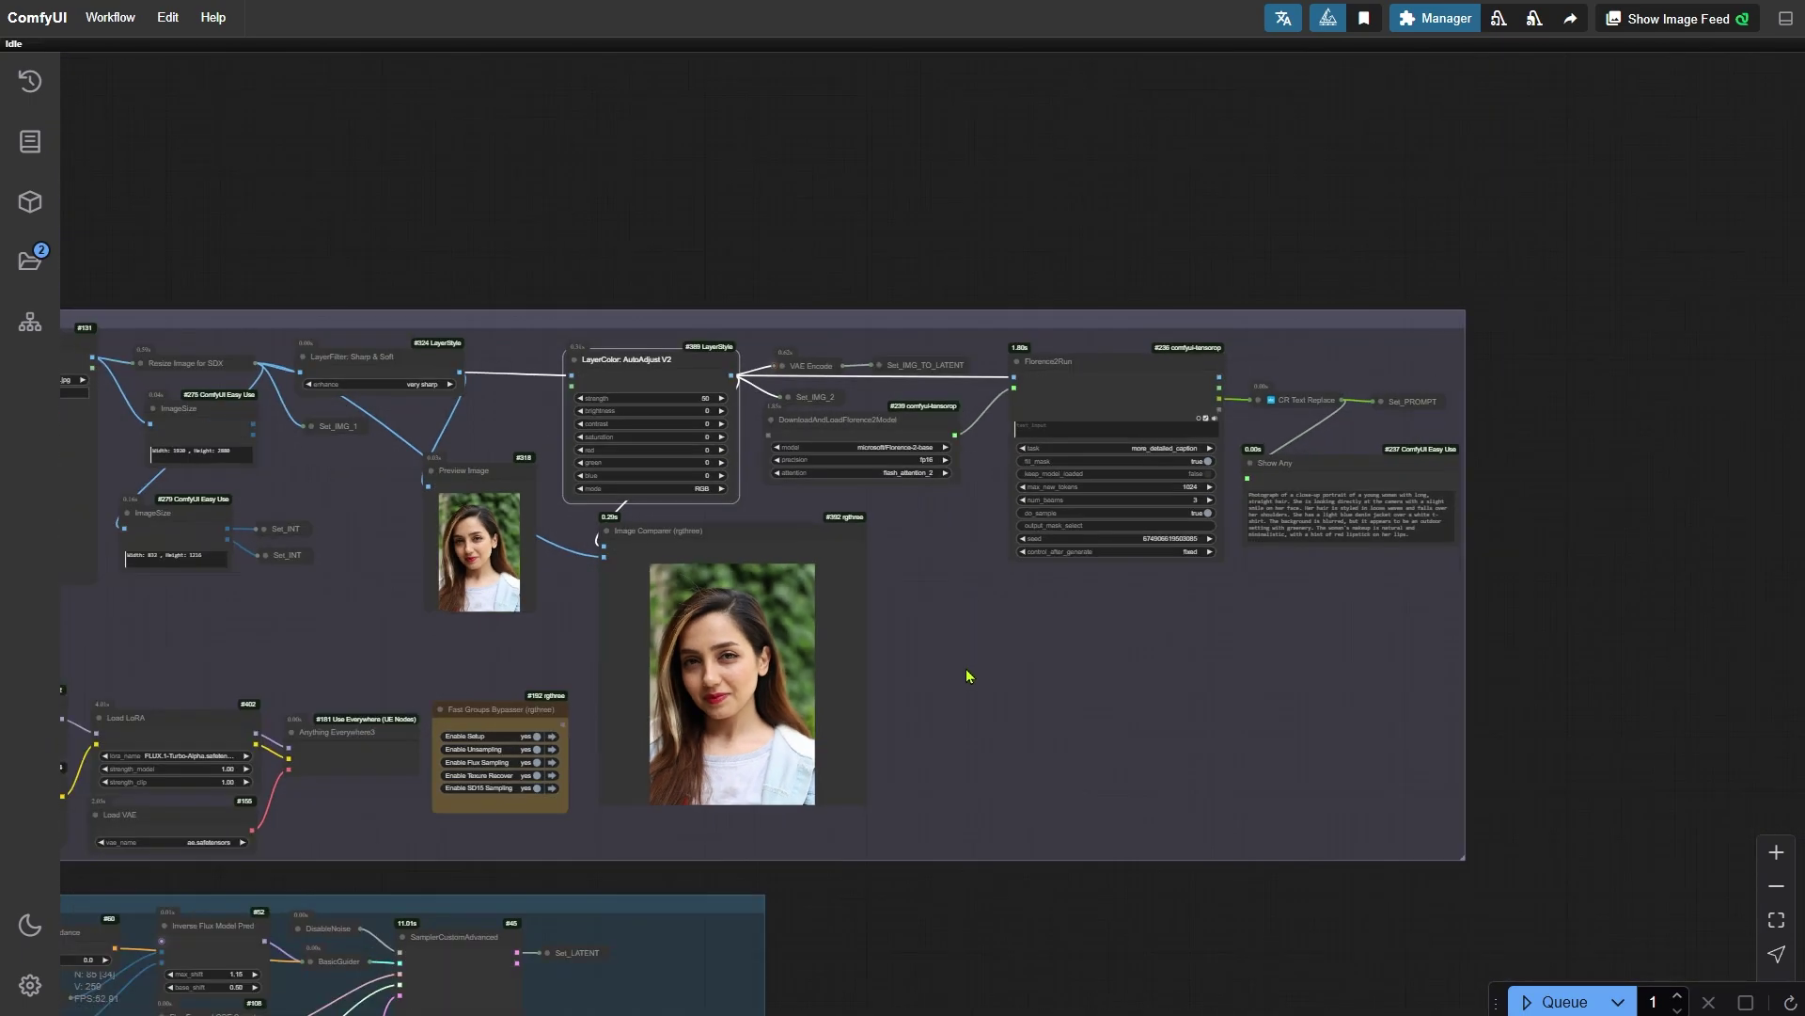
pyautogui.moveTo(928, 923); pyautogui.dragTo(1311, 413)
pyautogui.moveTo(1330, 604); pyautogui.dragTo(1281, 491)
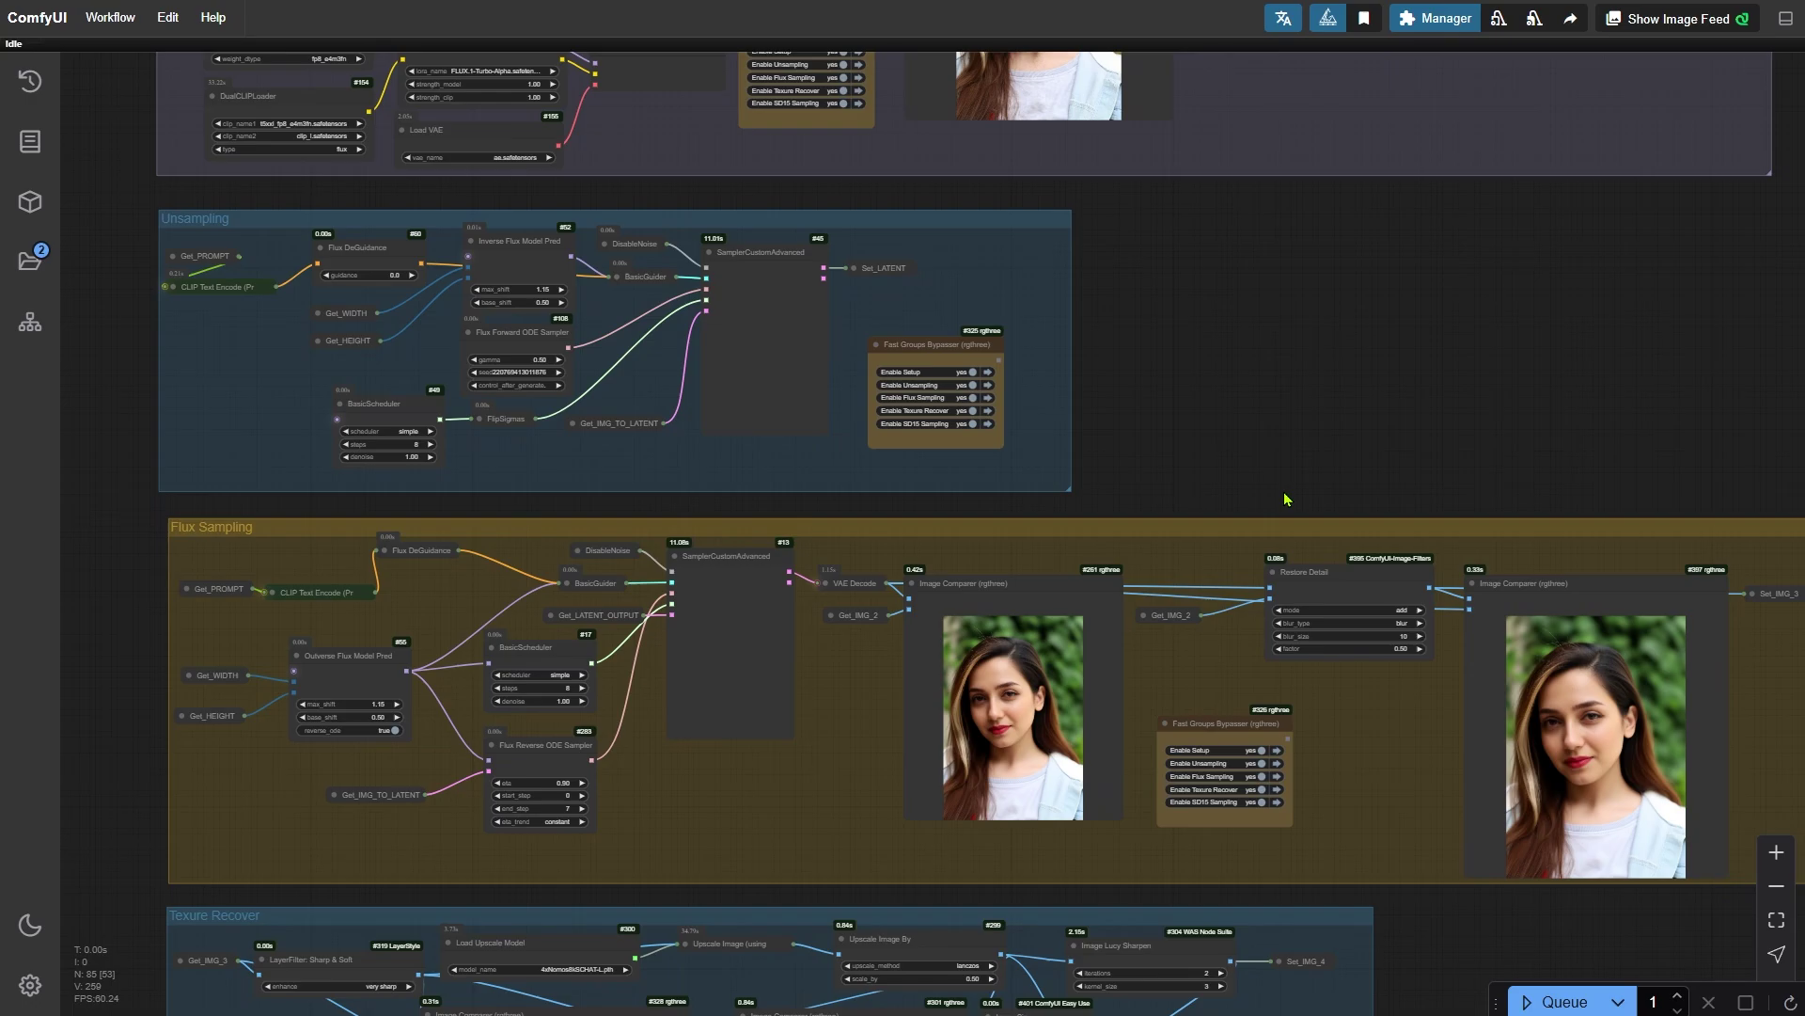
pyautogui.scroll(20, 1044, 780)
pyautogui.scroll(5, 959, 800)
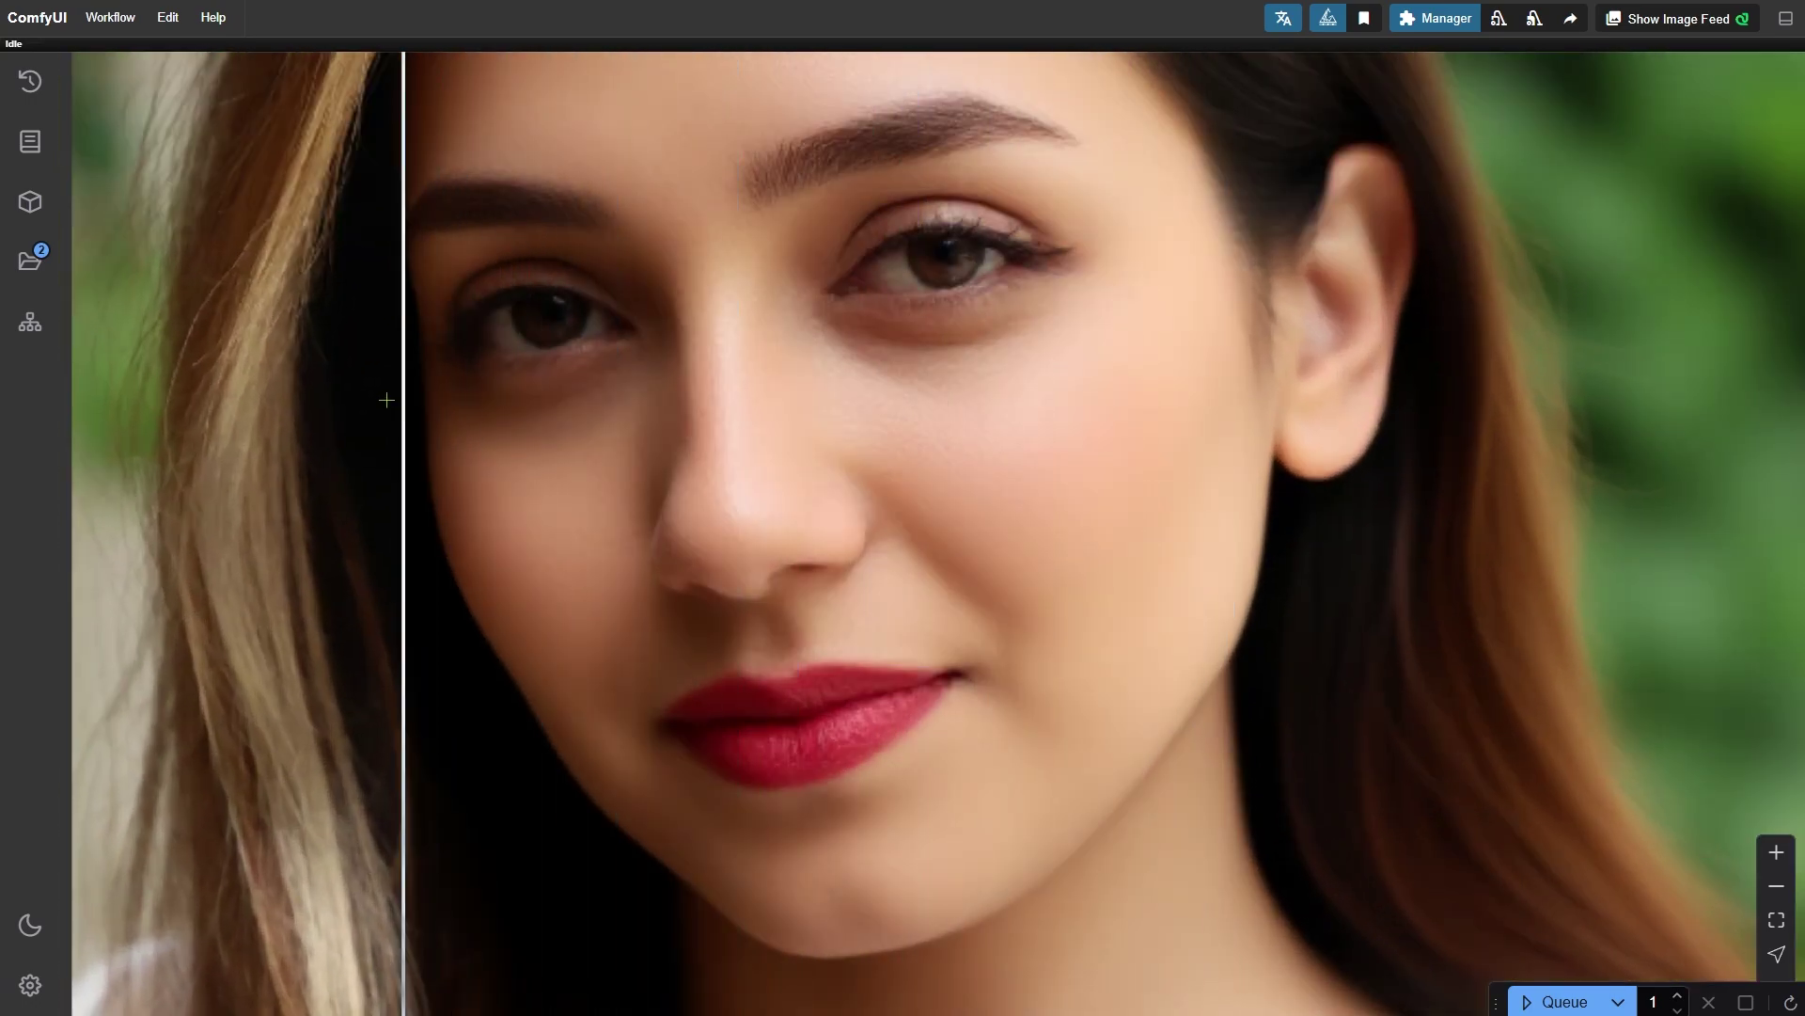
pyautogui.scroll(2, 386, 414)
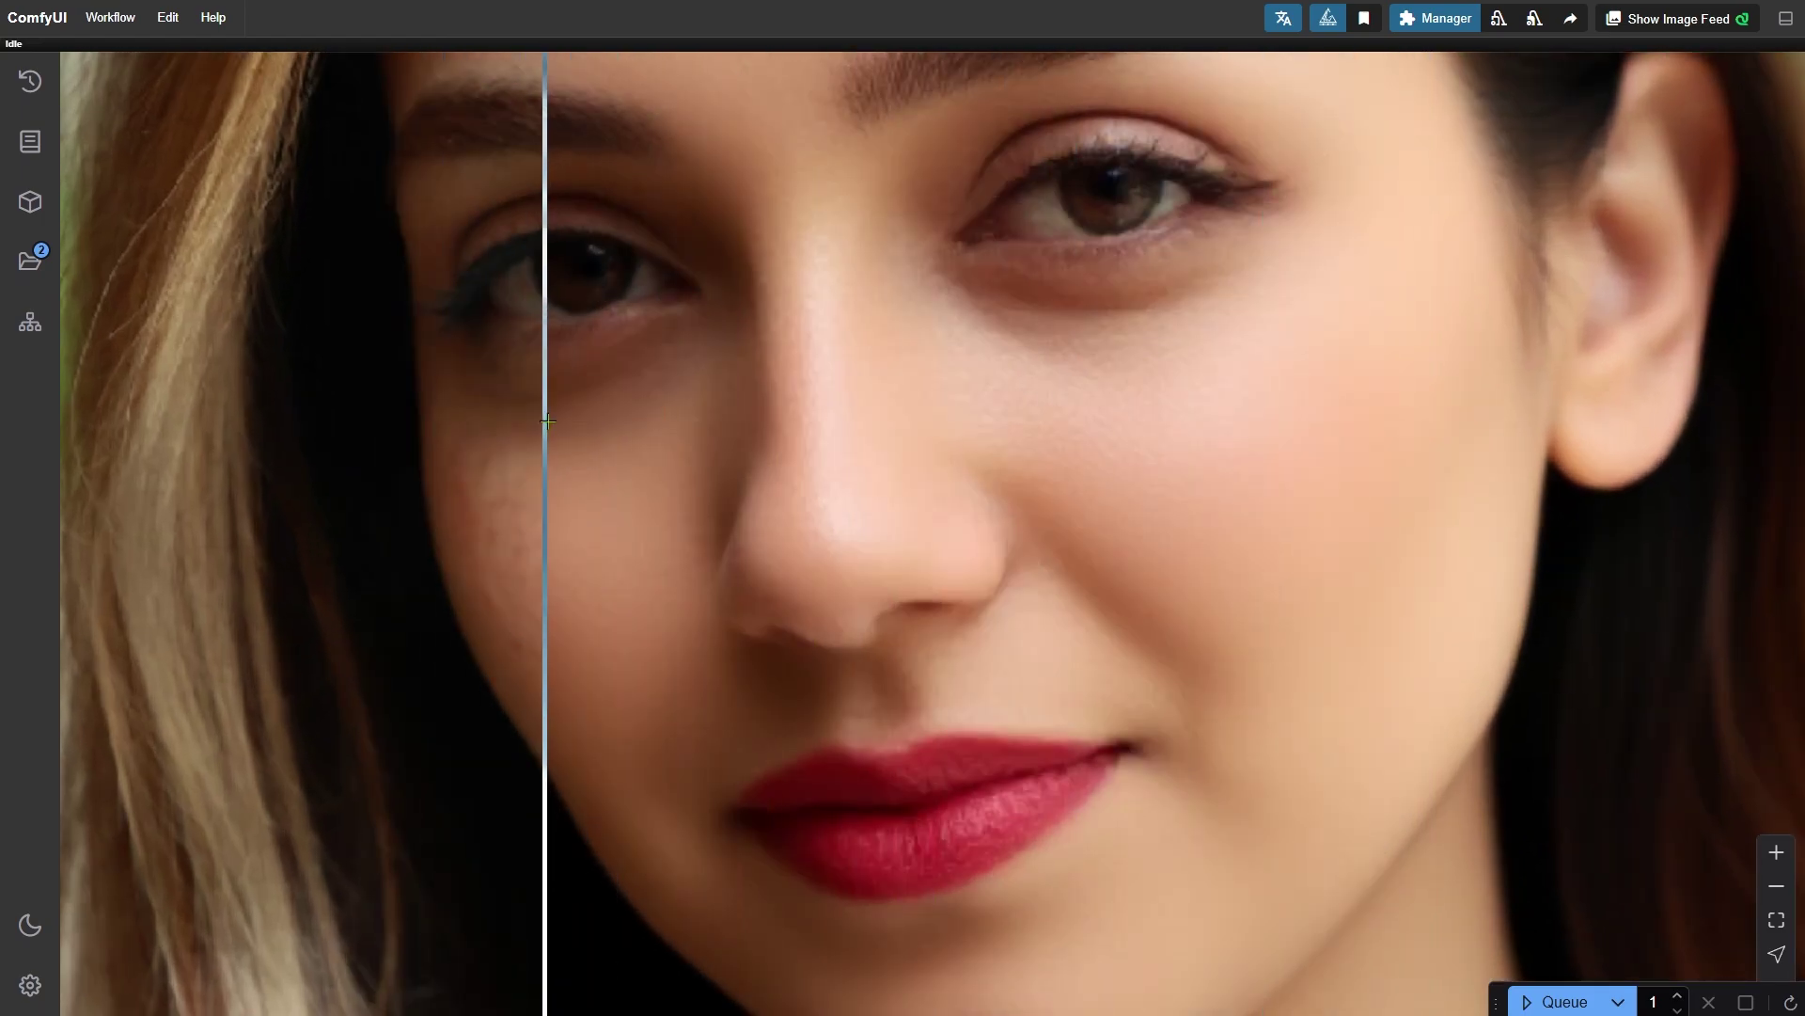
pyautogui.scroll(-10, 583, 527)
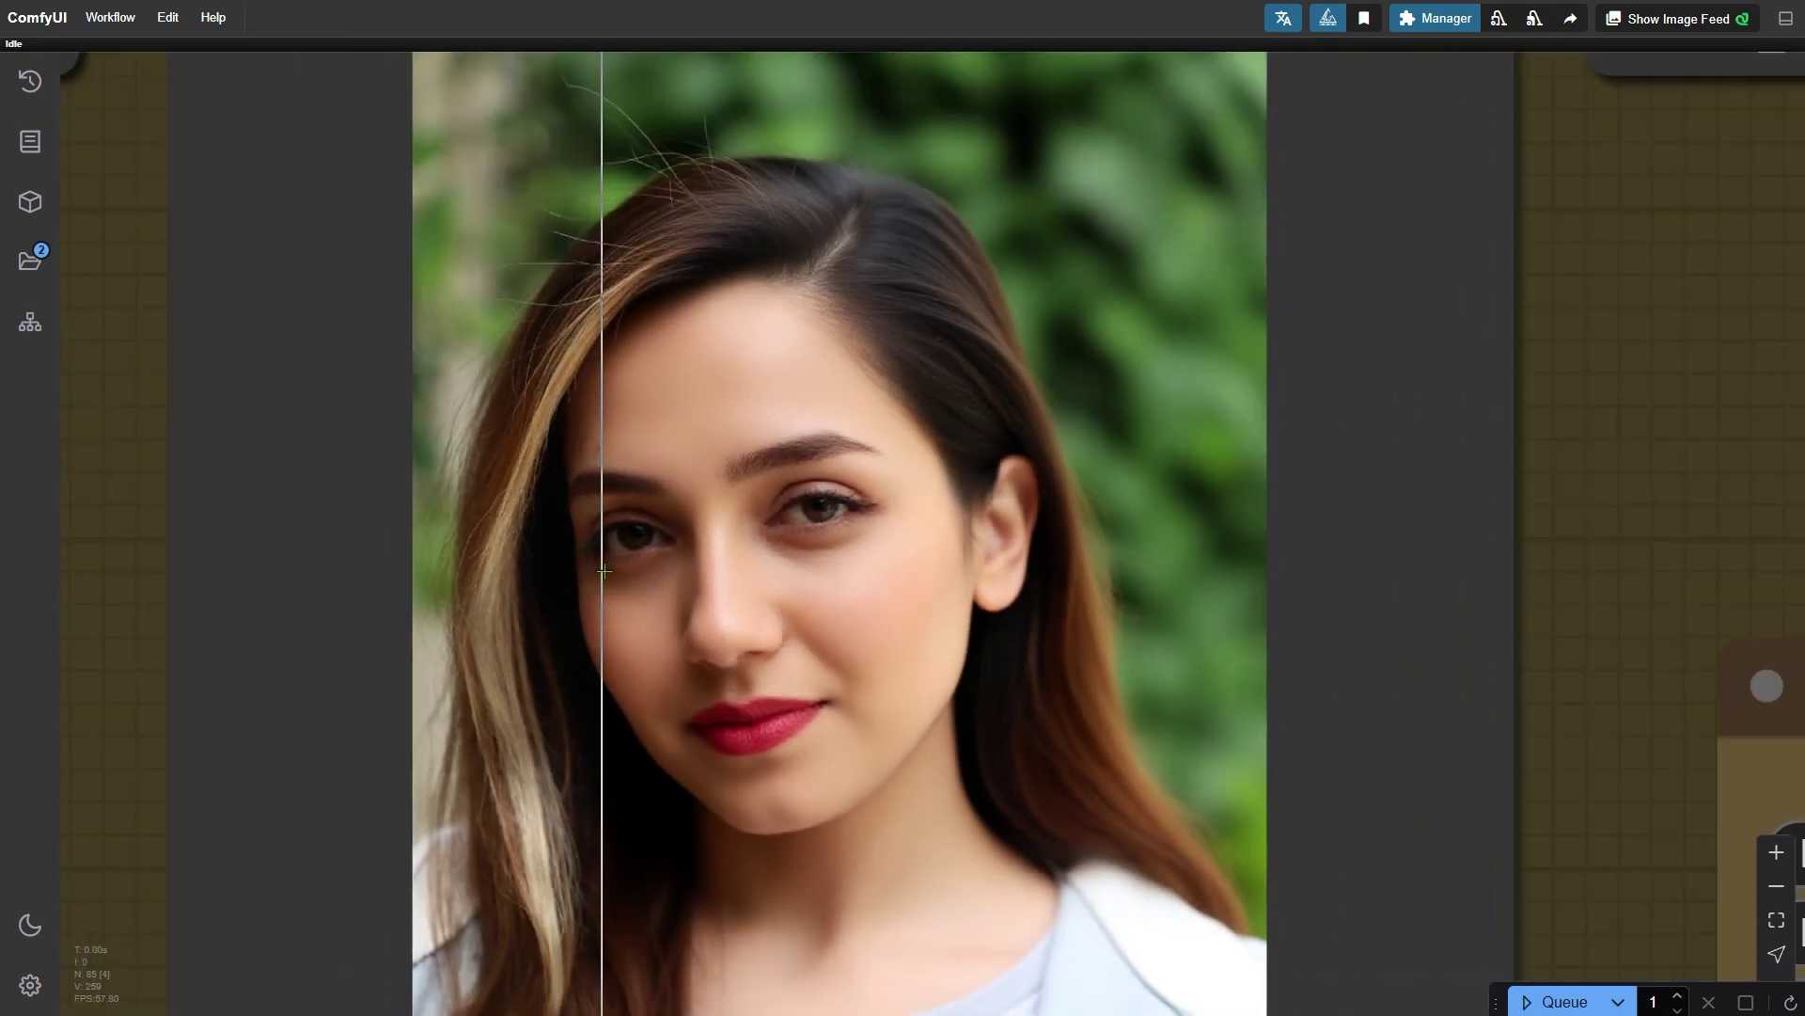
pyautogui.scroll(-3, 602, 571)
pyautogui.hscroll(10, 609, 565)
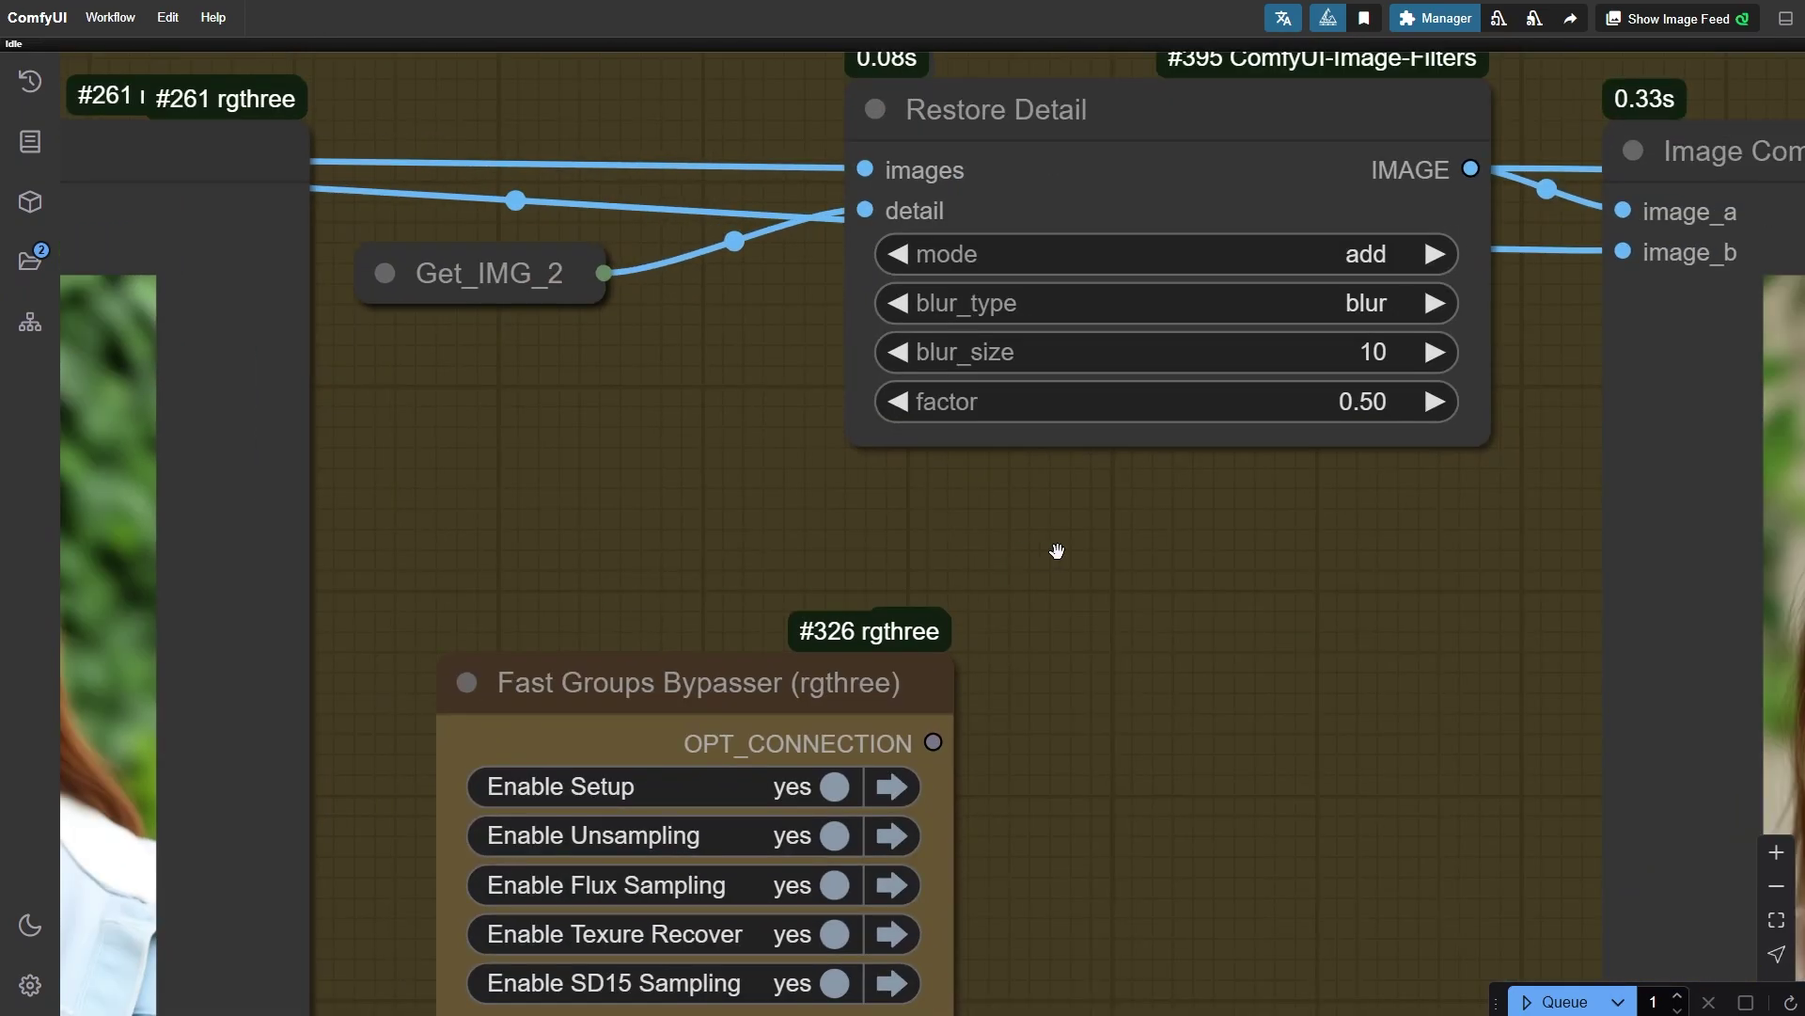
pyautogui.hscroll(10, 1087, 558)
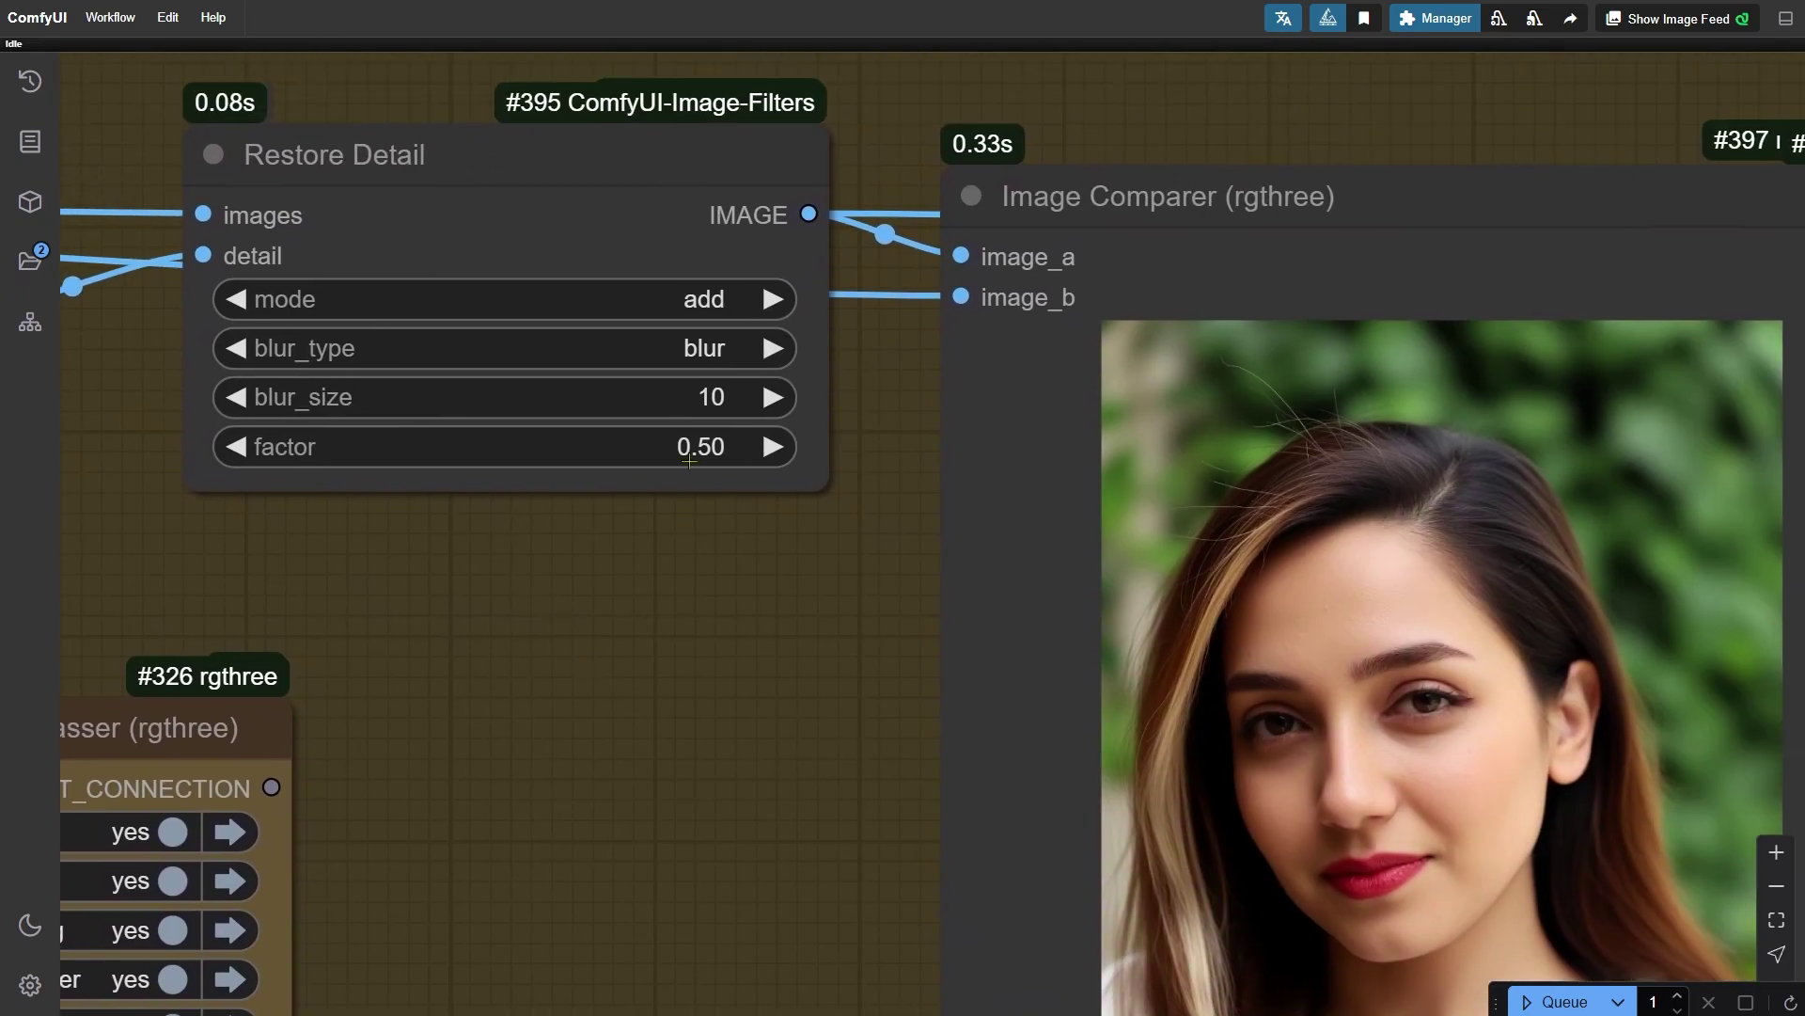
pyautogui.click(689, 461)
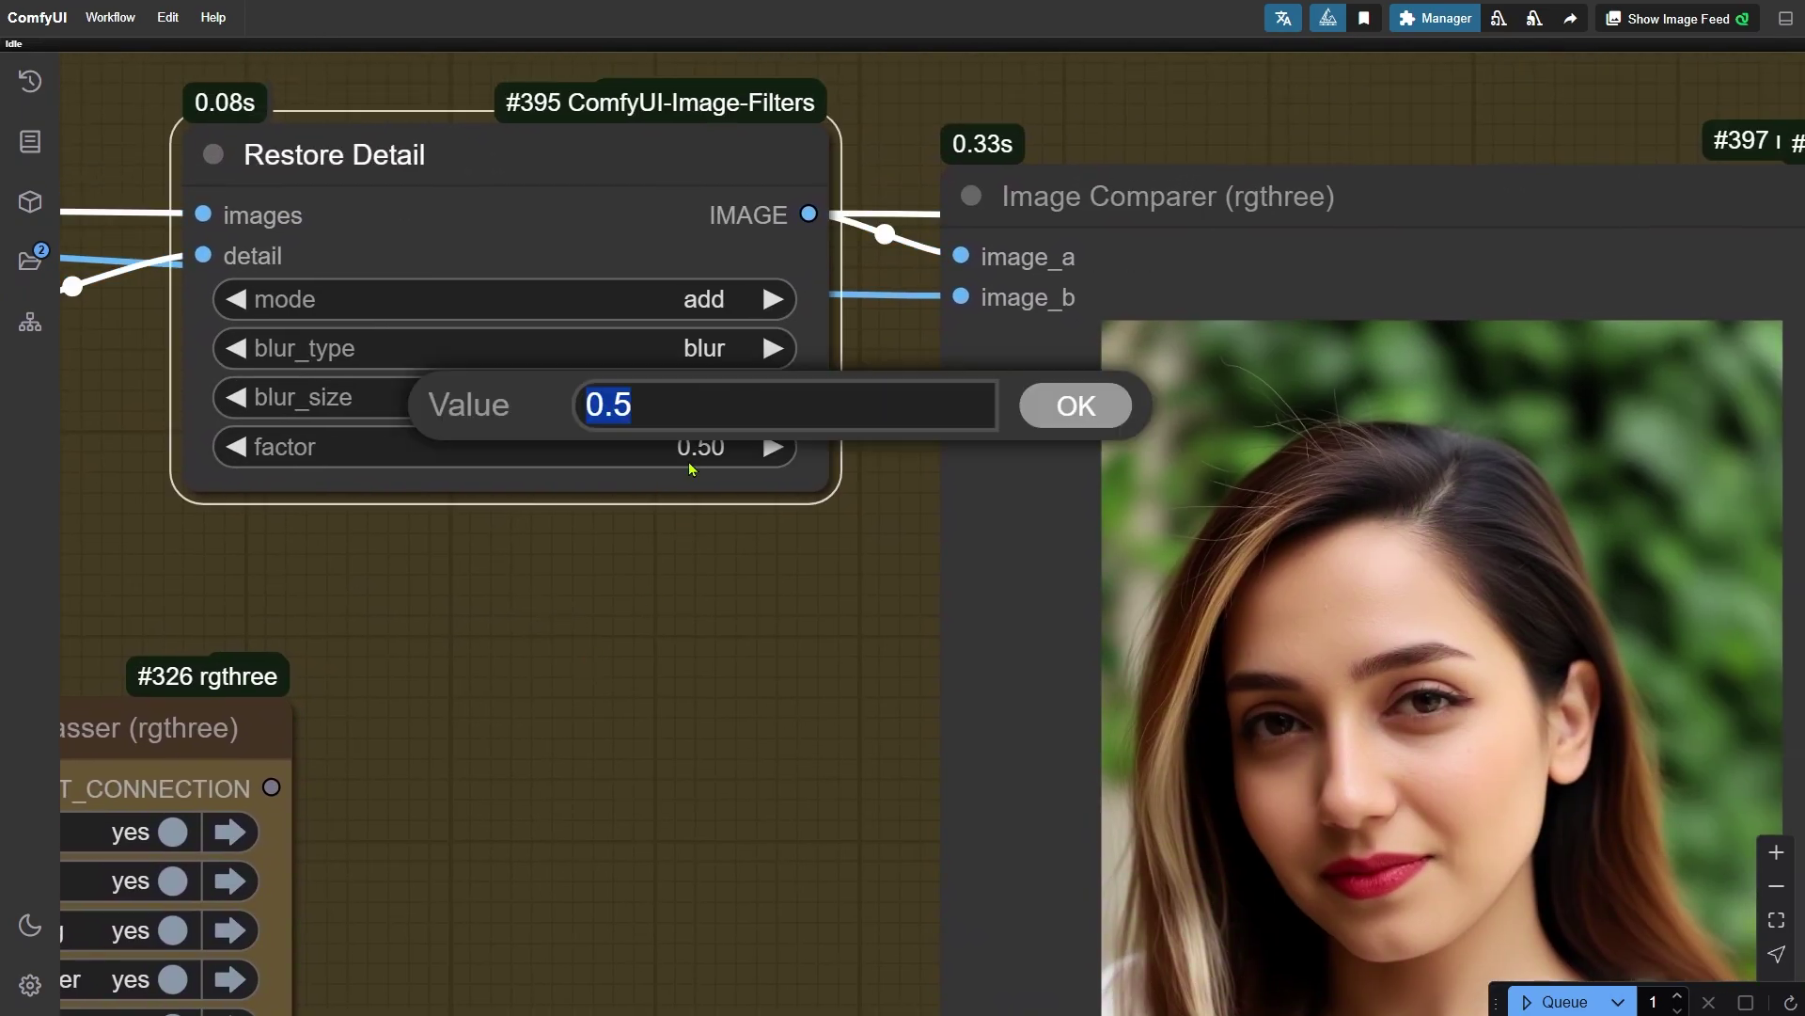
pyautogui.click(1064, 417)
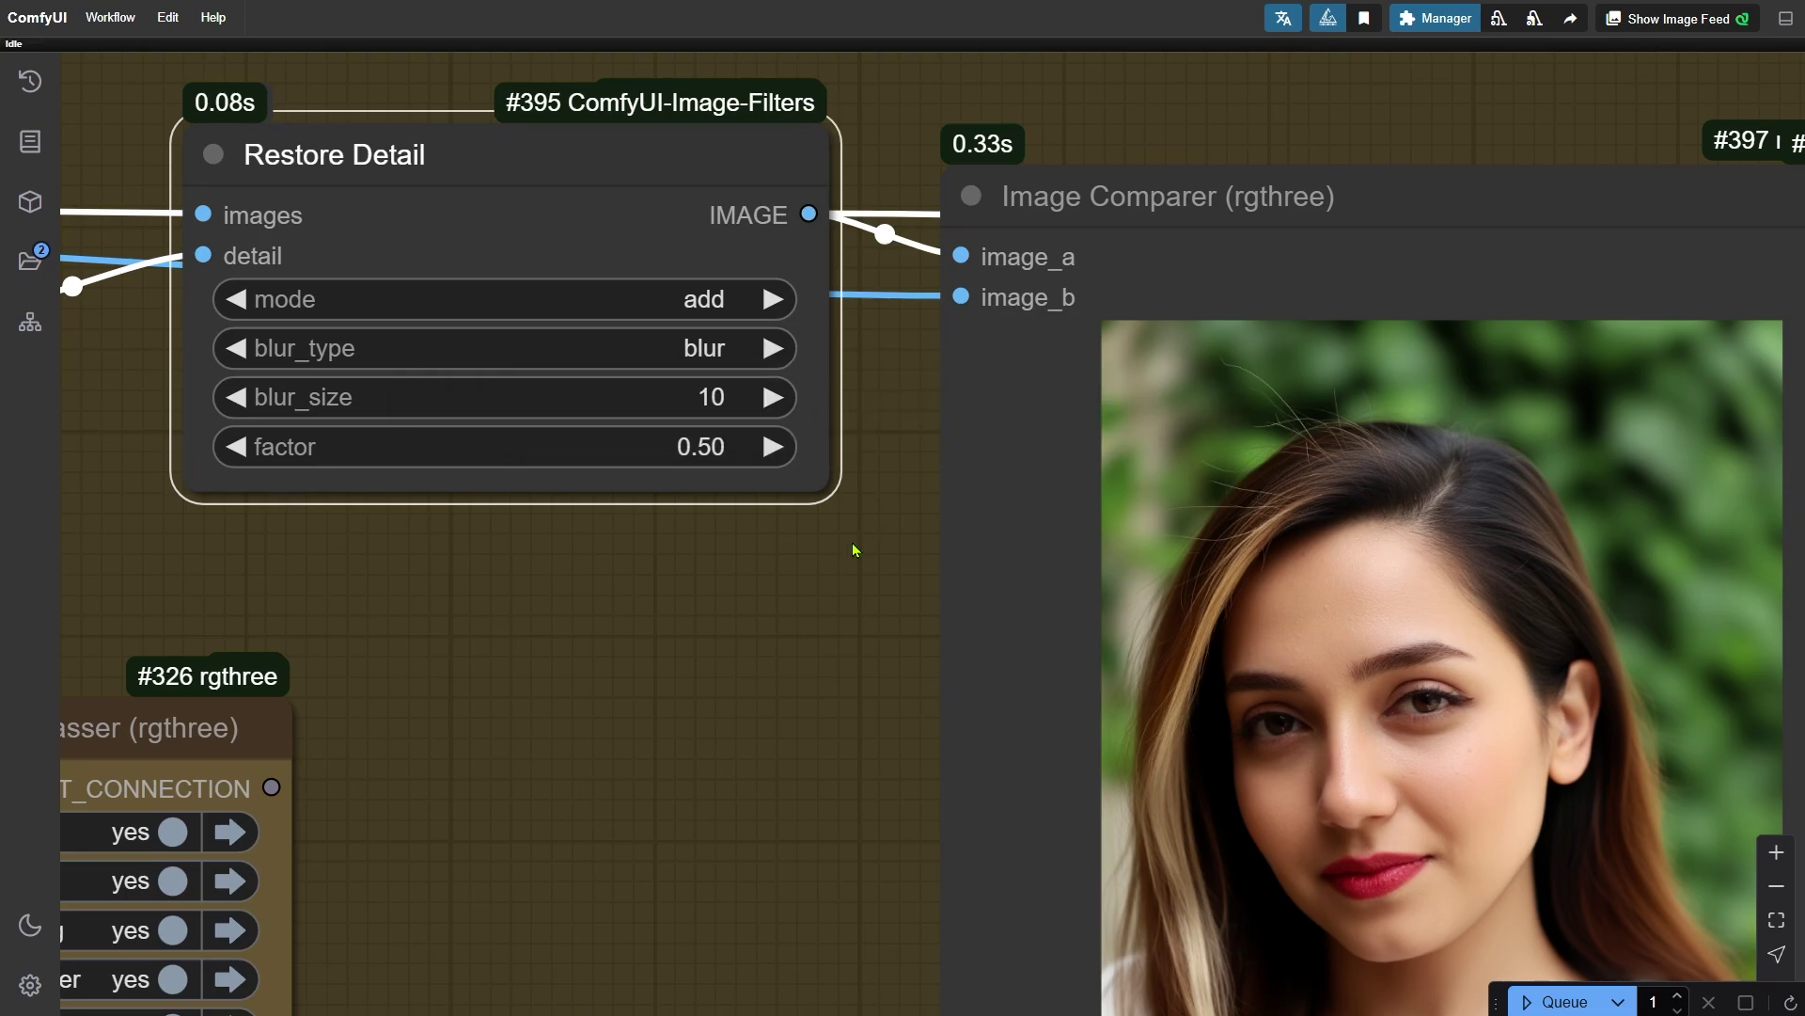
pyautogui.moveTo(843, 786); pyautogui.dragTo(504, 552)
pyautogui.scroll(3, 1018, 668)
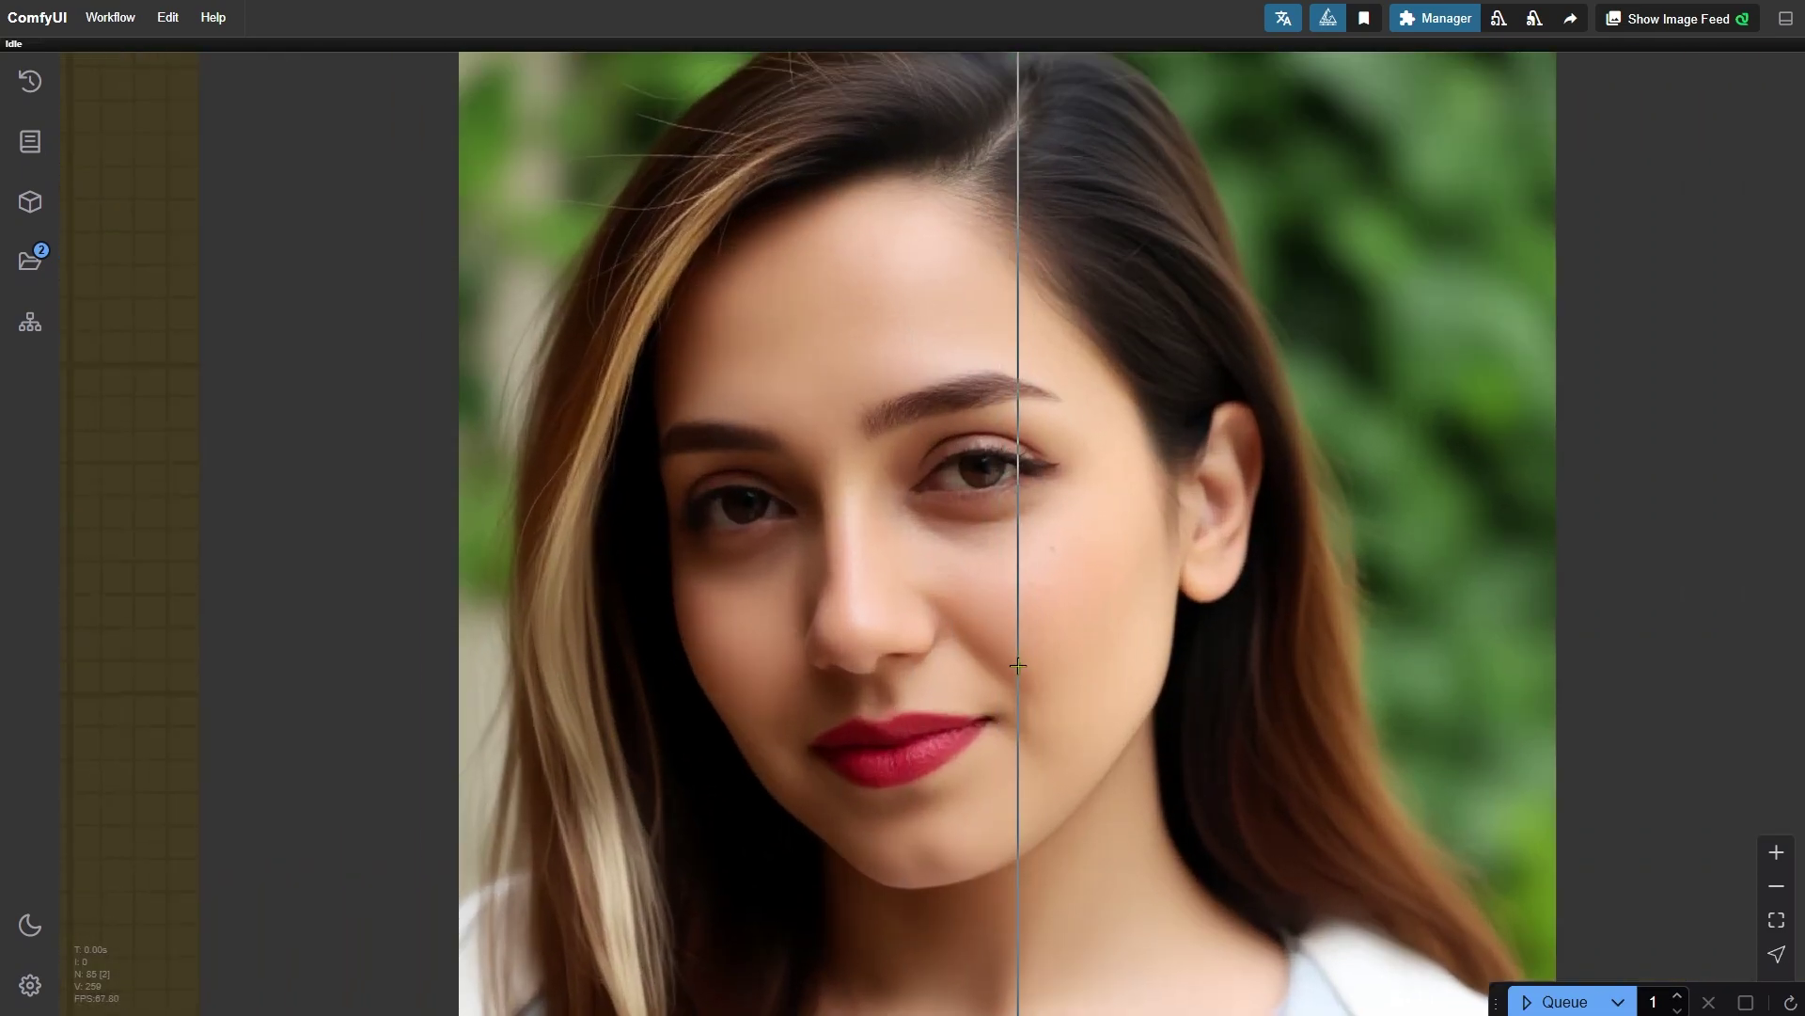
pyautogui.scroll(10, 1017, 668)
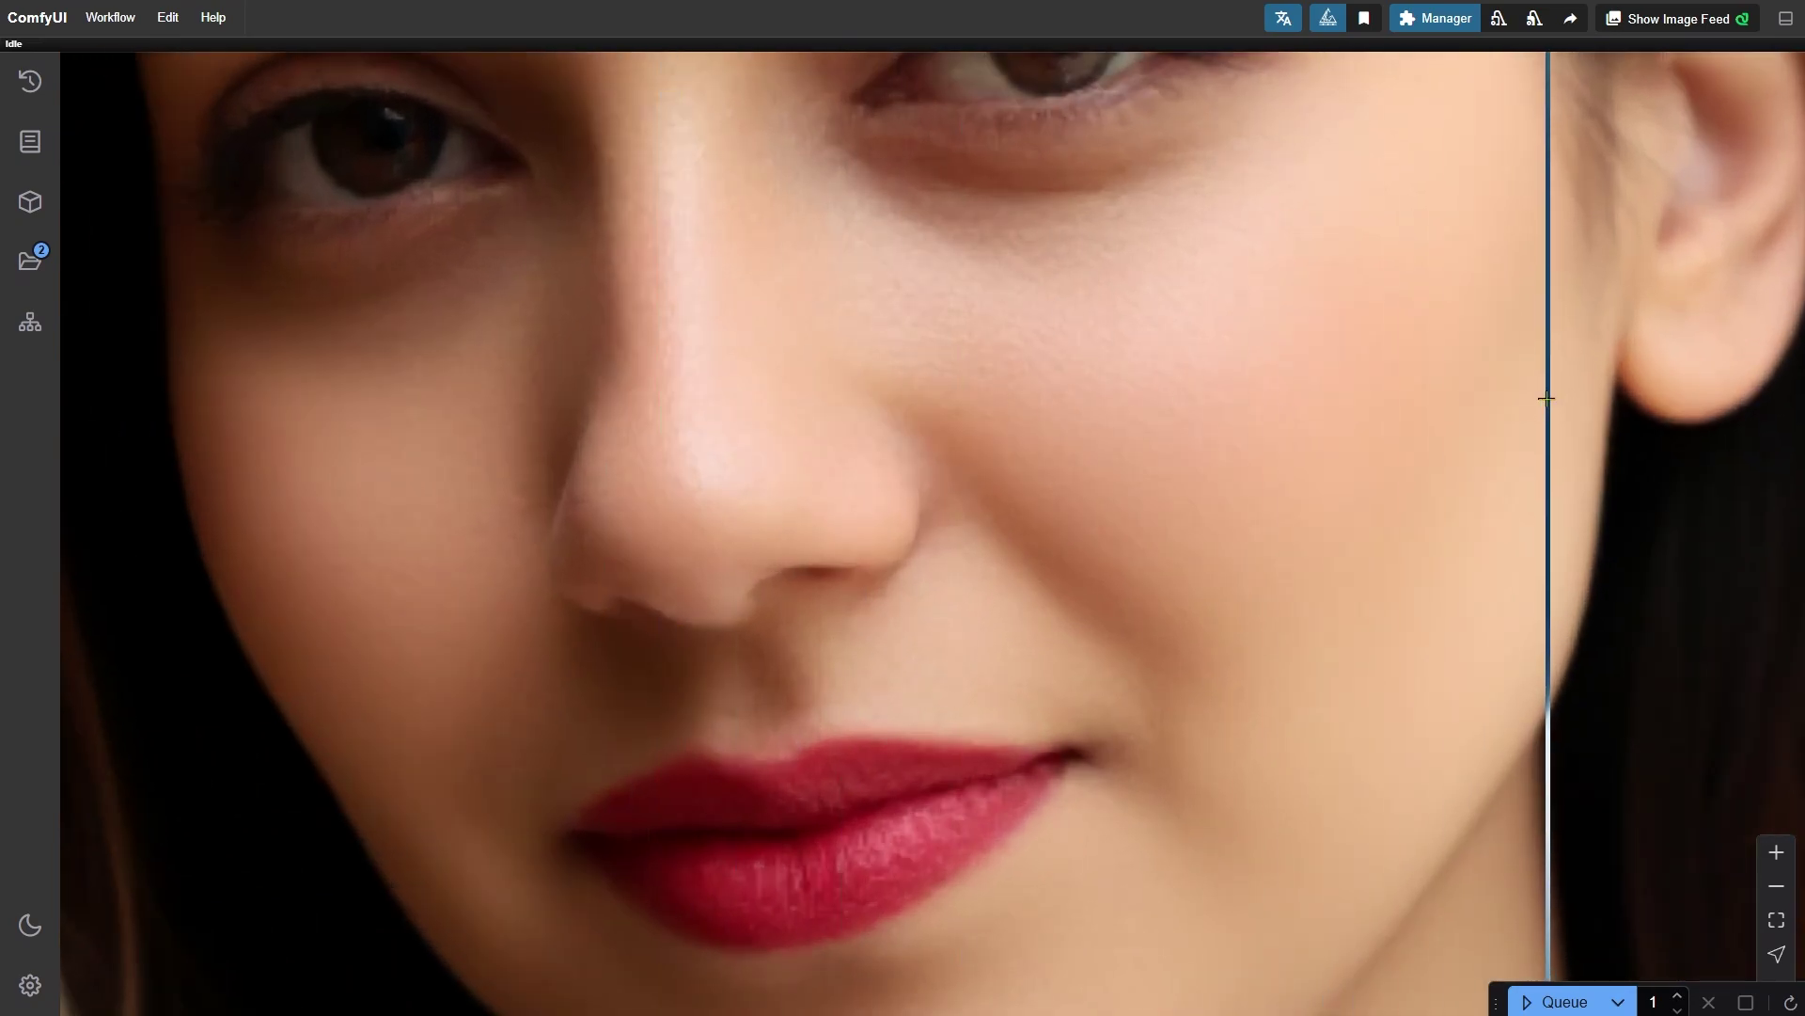
pyautogui.scroll(-6, 504, 423)
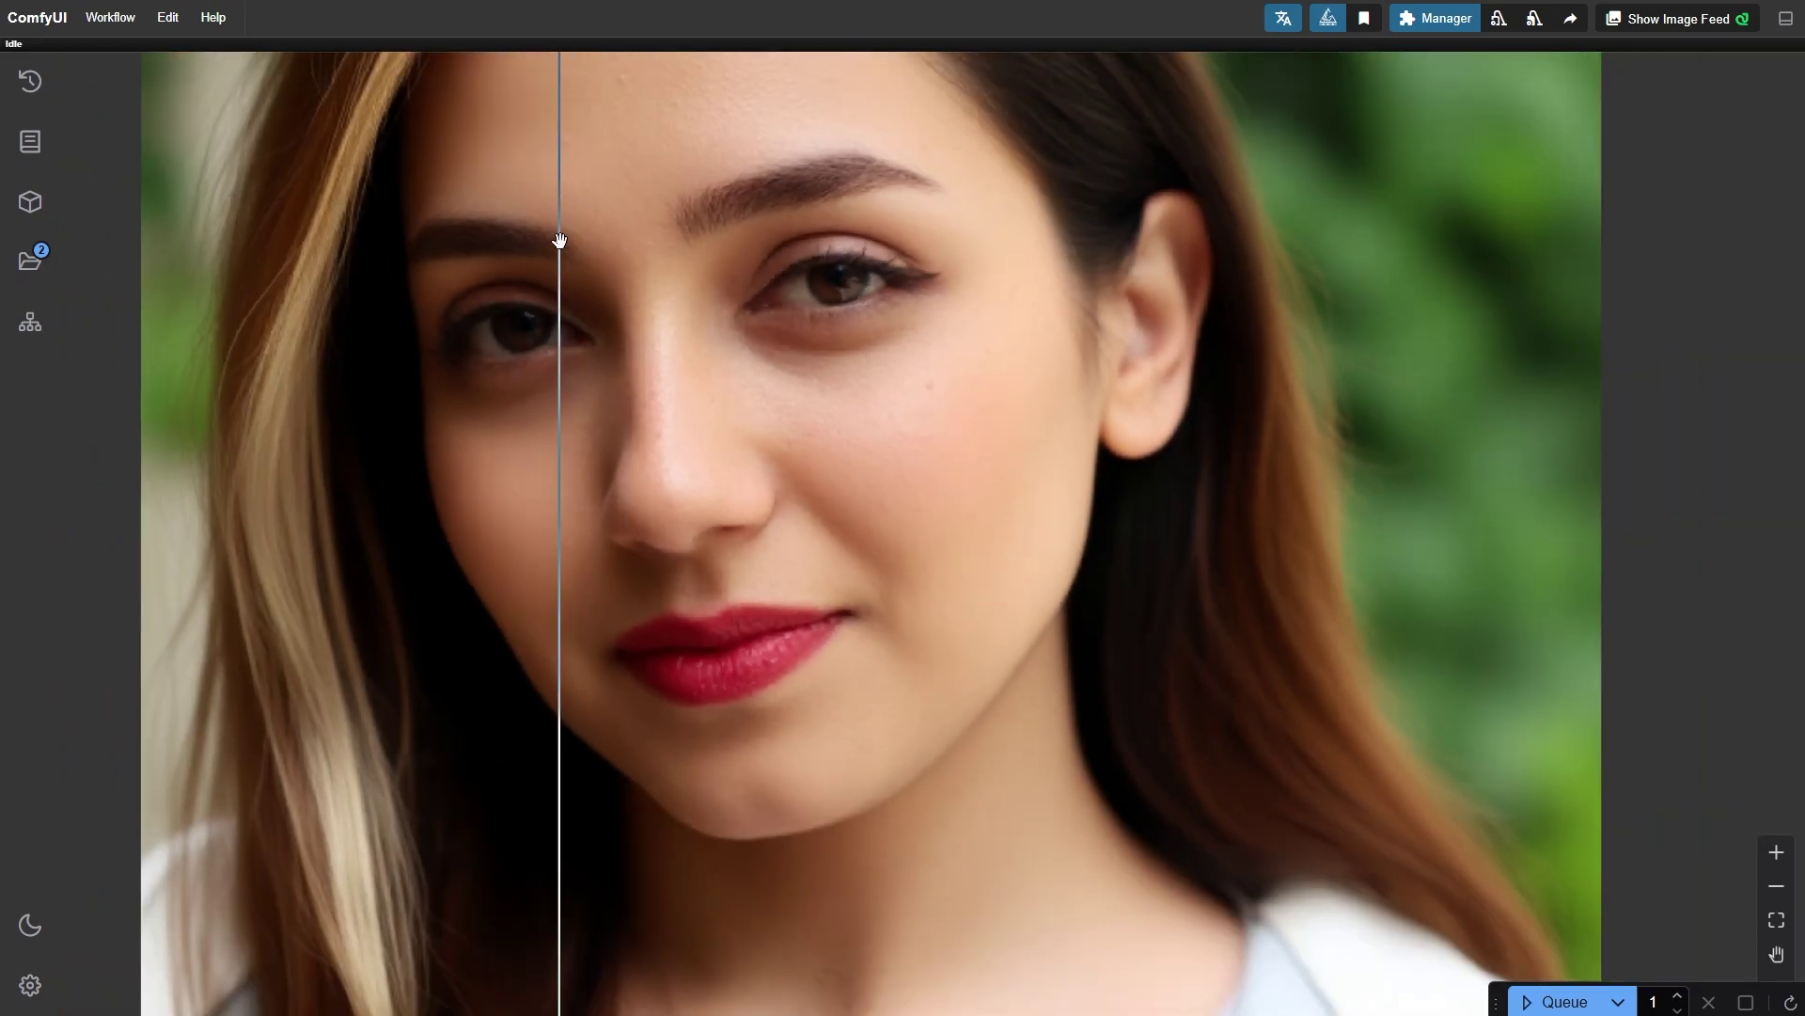
pyautogui.moveTo(560, 241); pyautogui.dragTo(632, 307)
pyautogui.scroll(6, 653, 396)
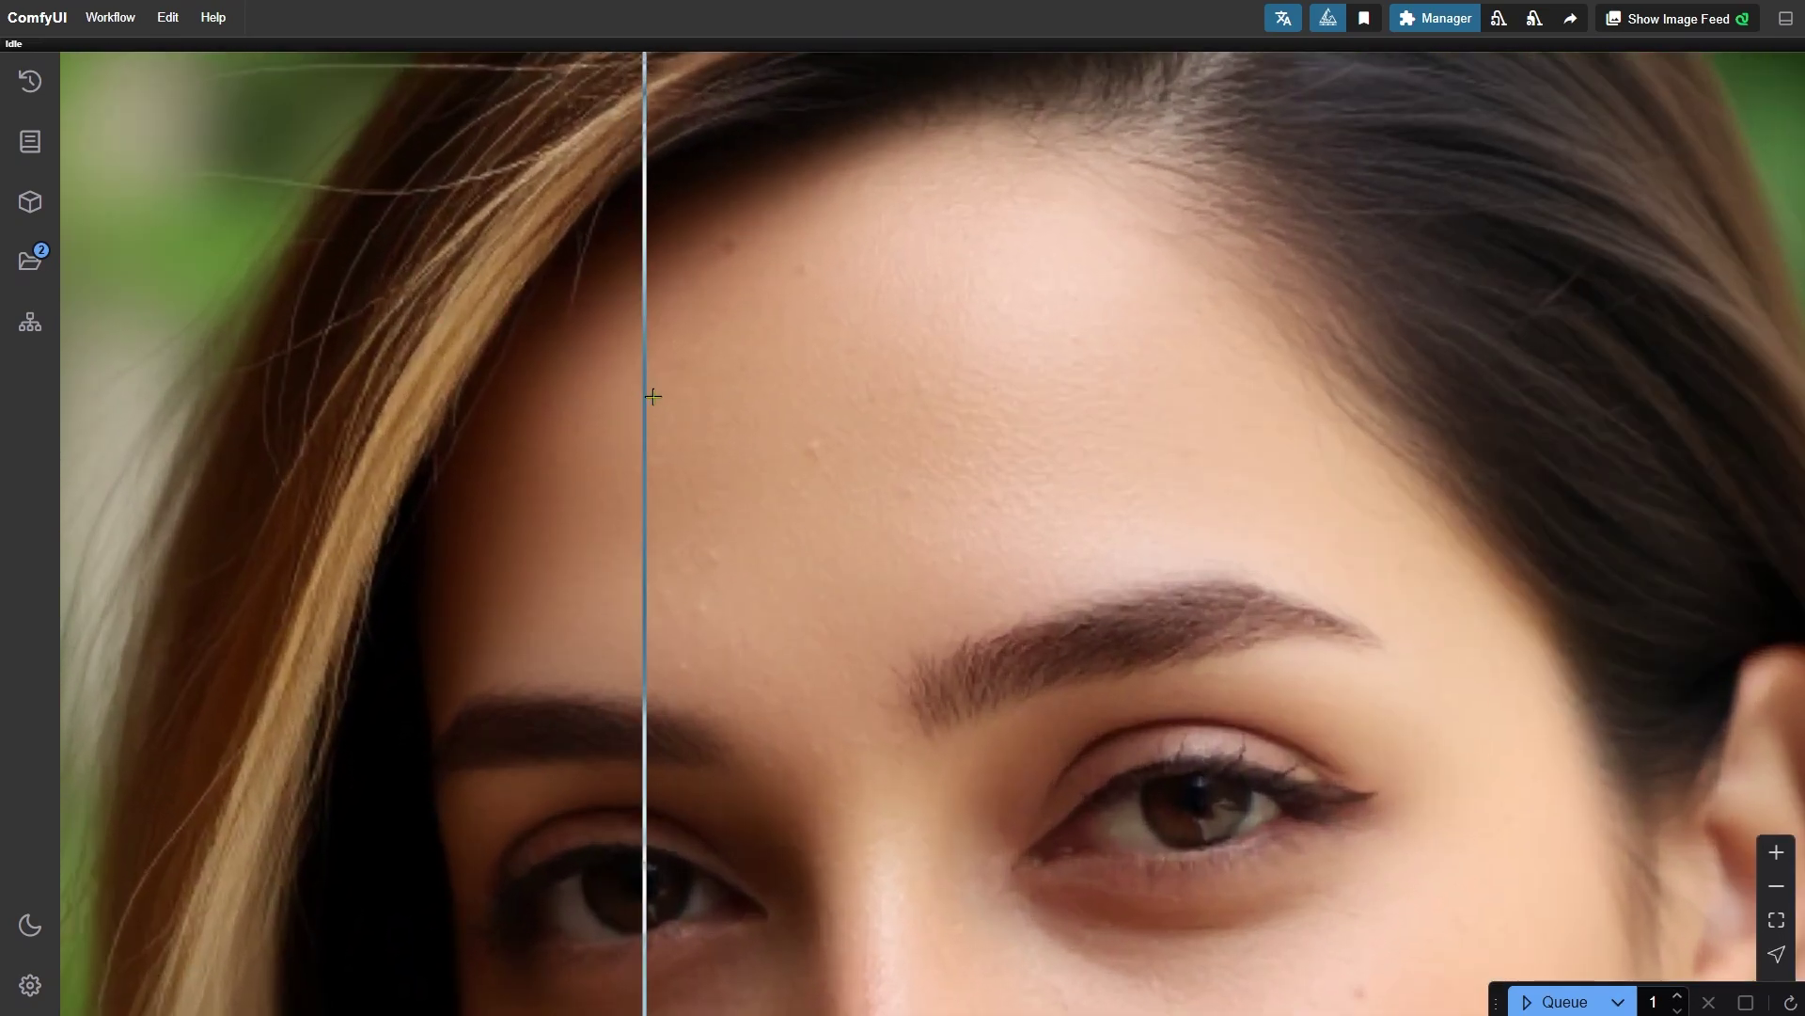
pyautogui.scroll(2, 652, 396)
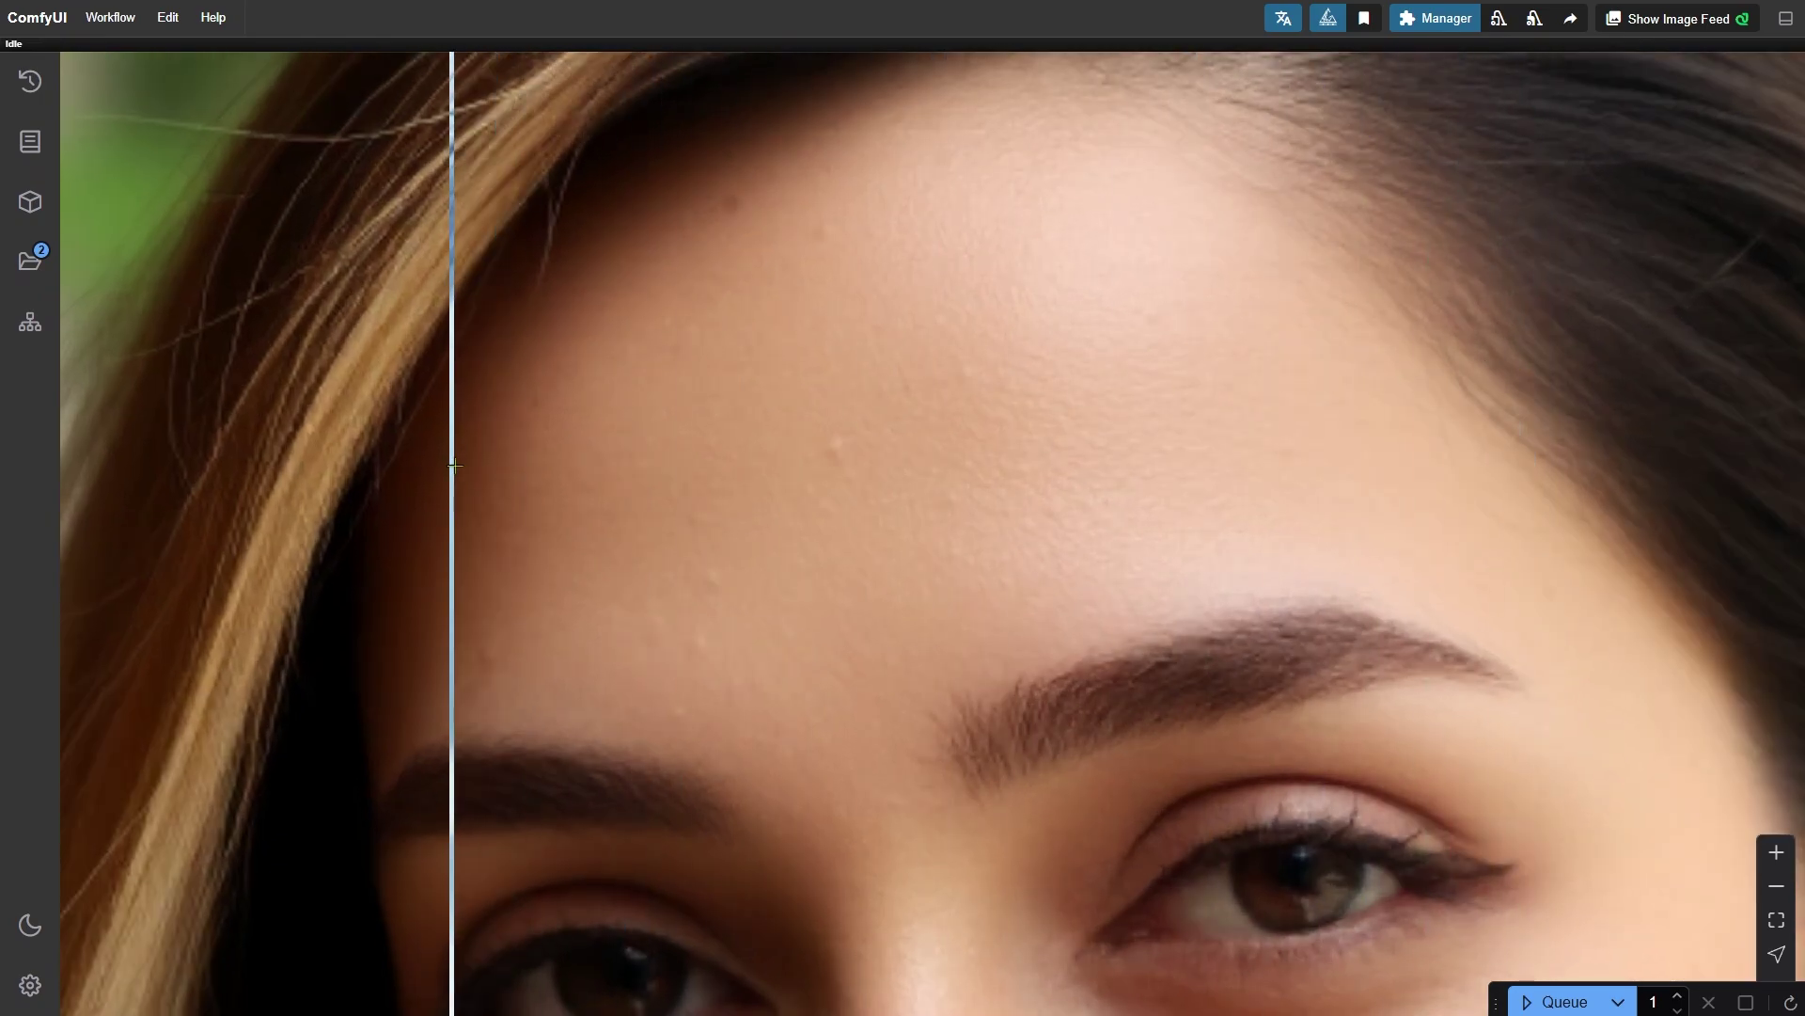
pyautogui.scroll(-10, 743, 486)
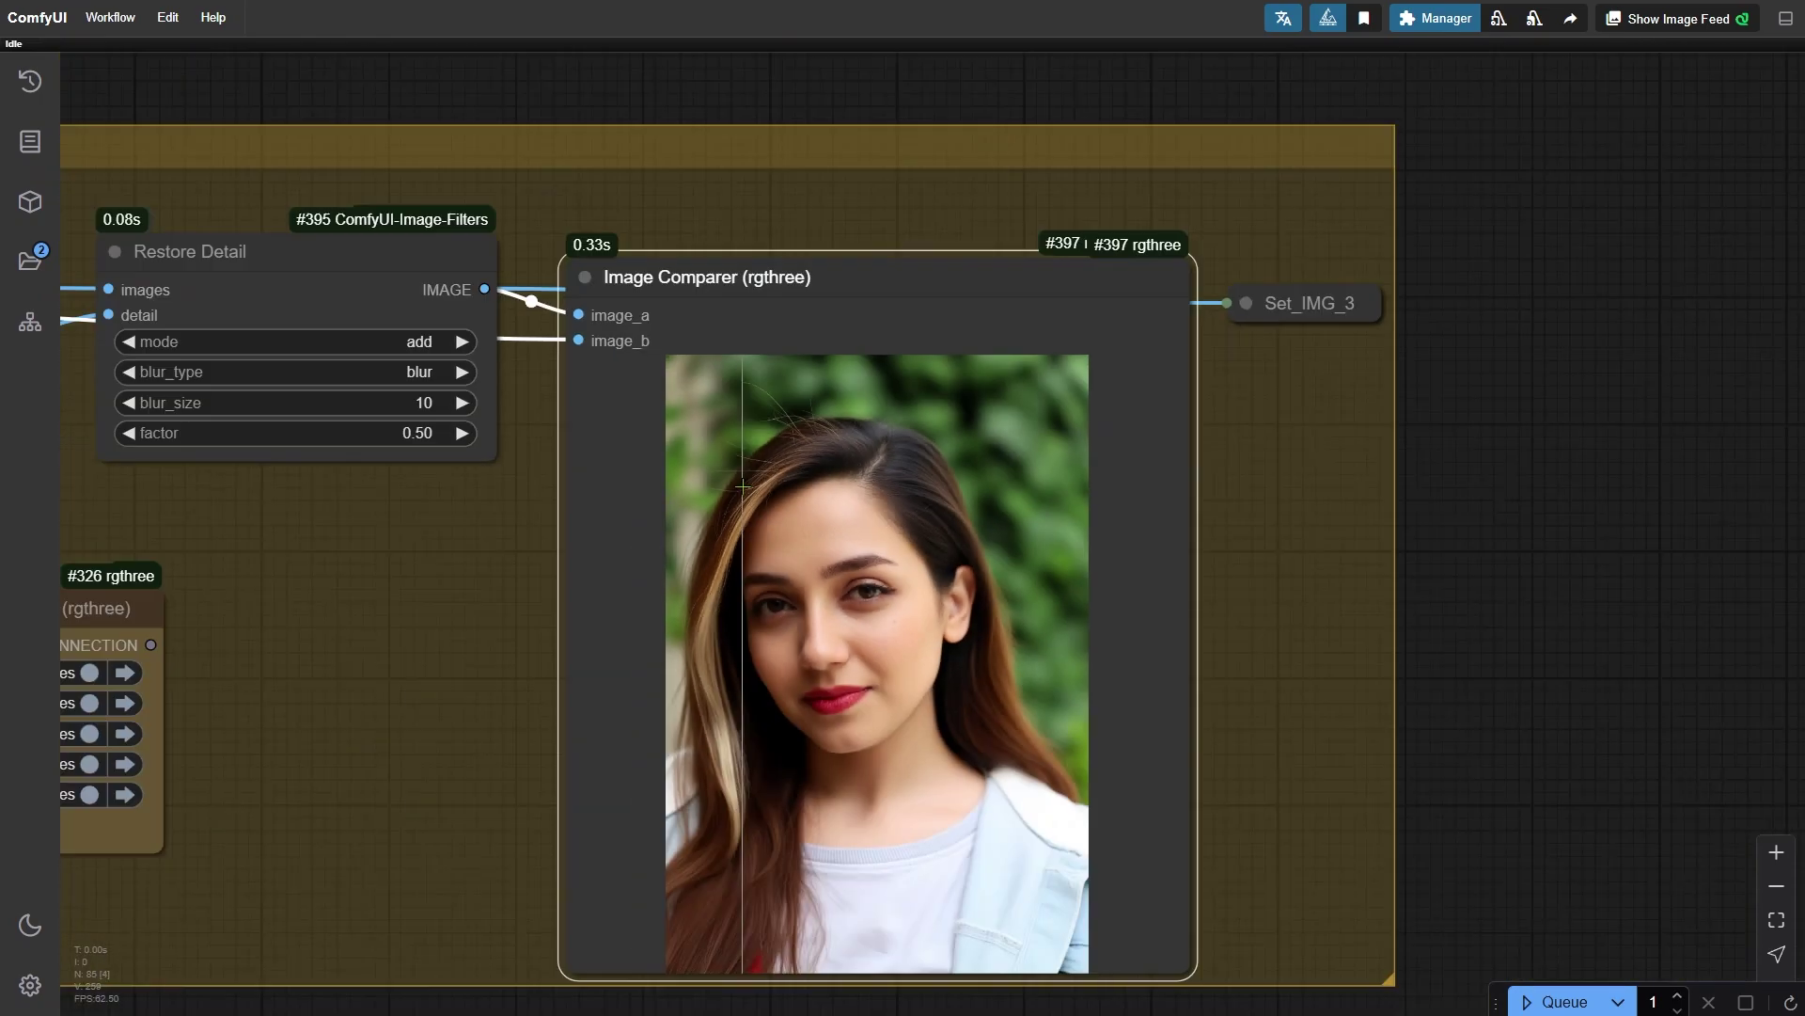
# Frame and select the LayerFilter: Sharp & Soft node with its comparison
pyautogui.scroll(-10, 743, 486)
pyautogui.scroll(6, 123, 489)
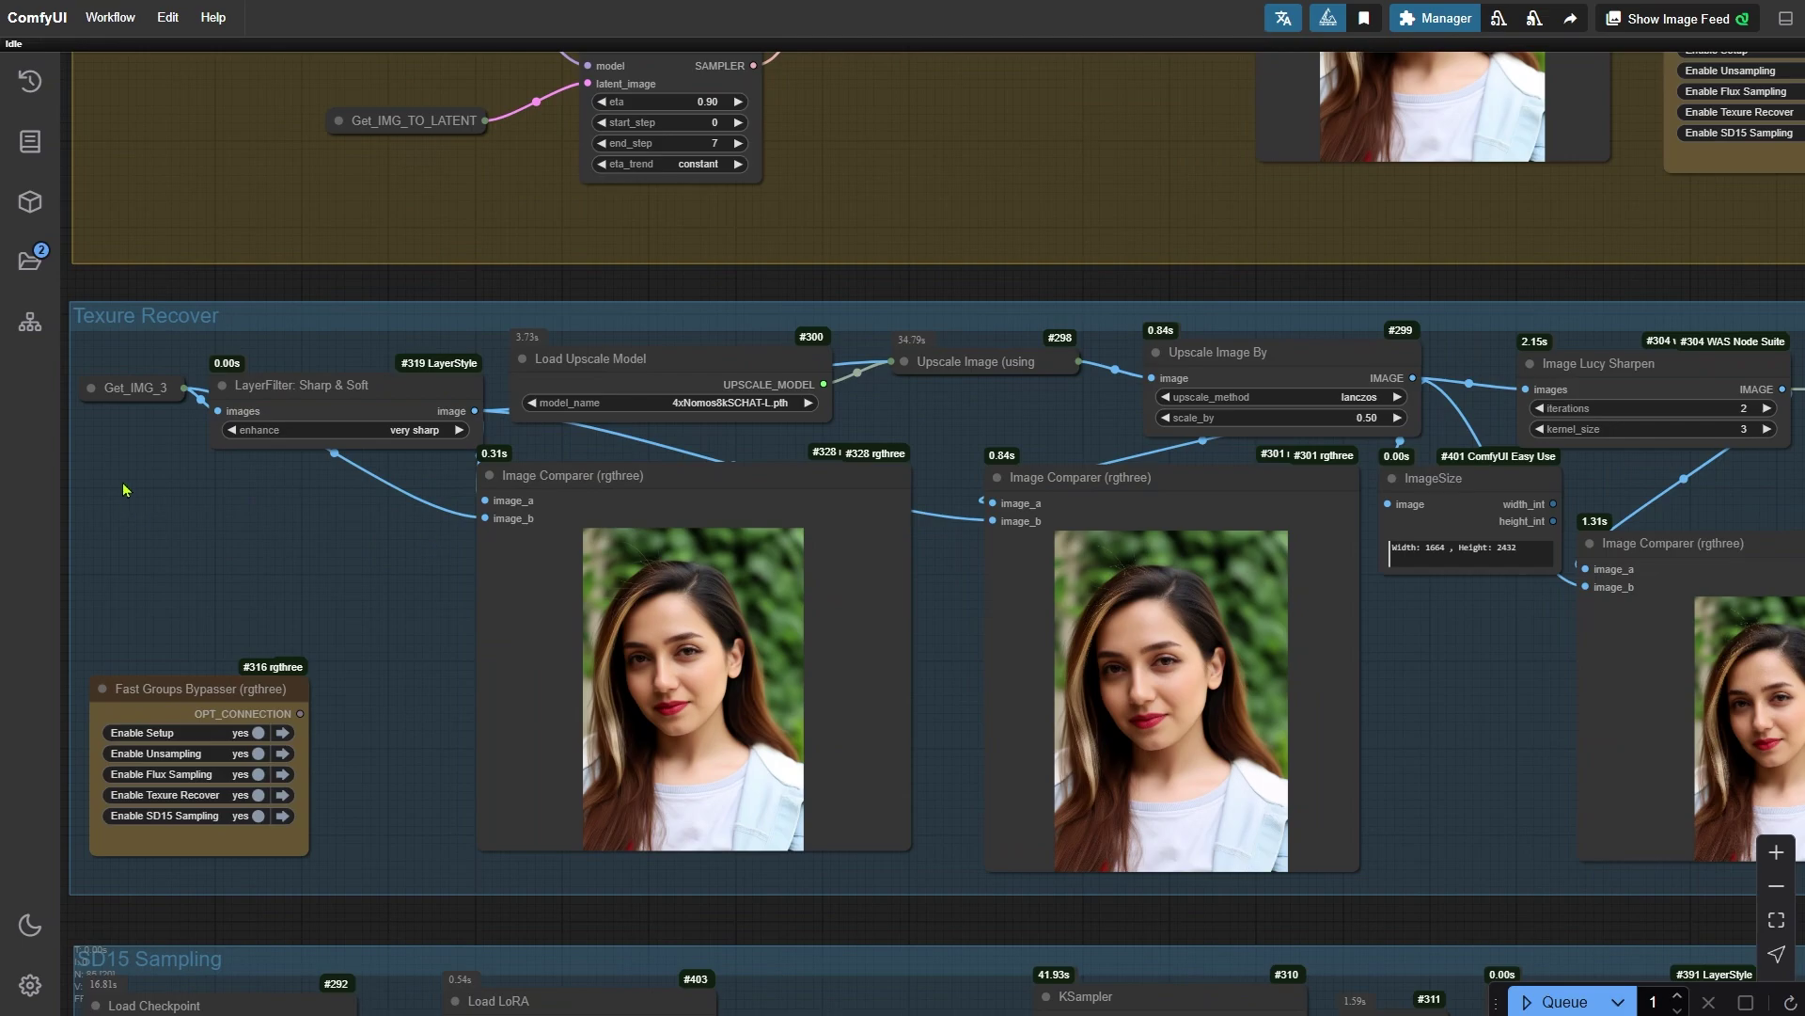
pyautogui.scroll(3, 123, 489)
pyautogui.scroll(-1, 354, 487)
pyautogui.moveTo(435, 568); pyautogui.dragTo(406, 499)
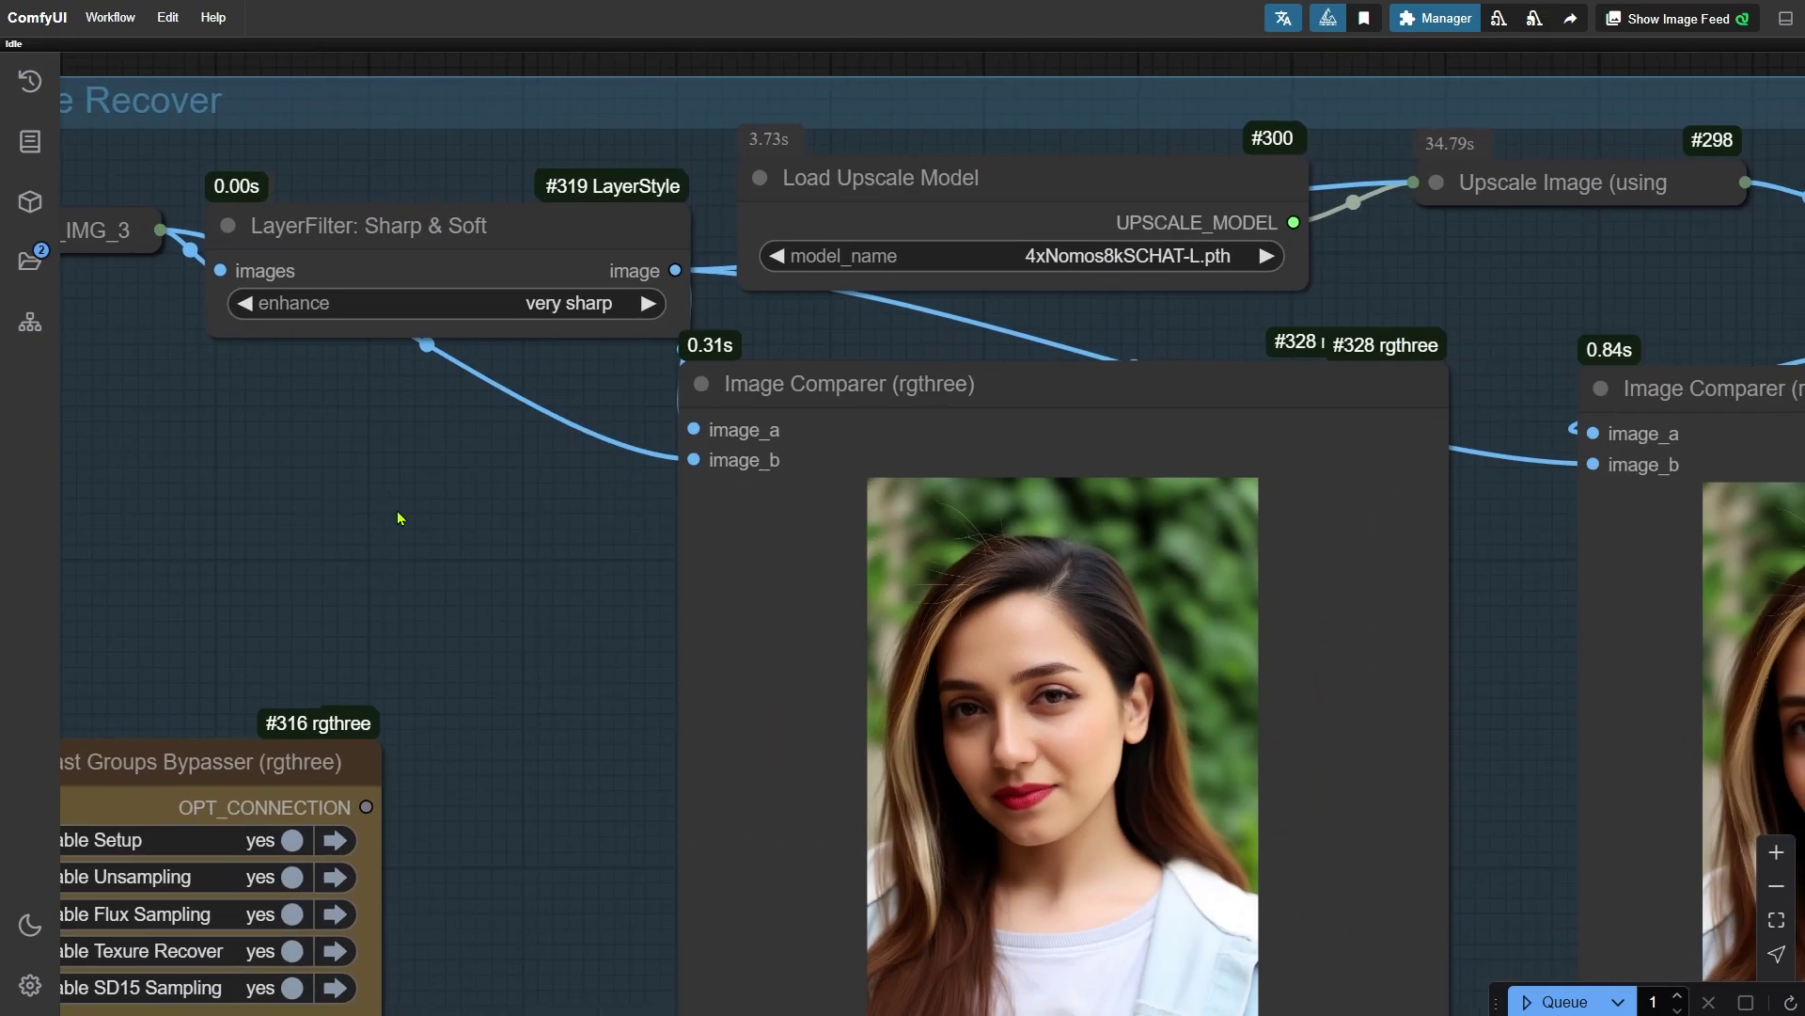
pyautogui.click(438, 235)
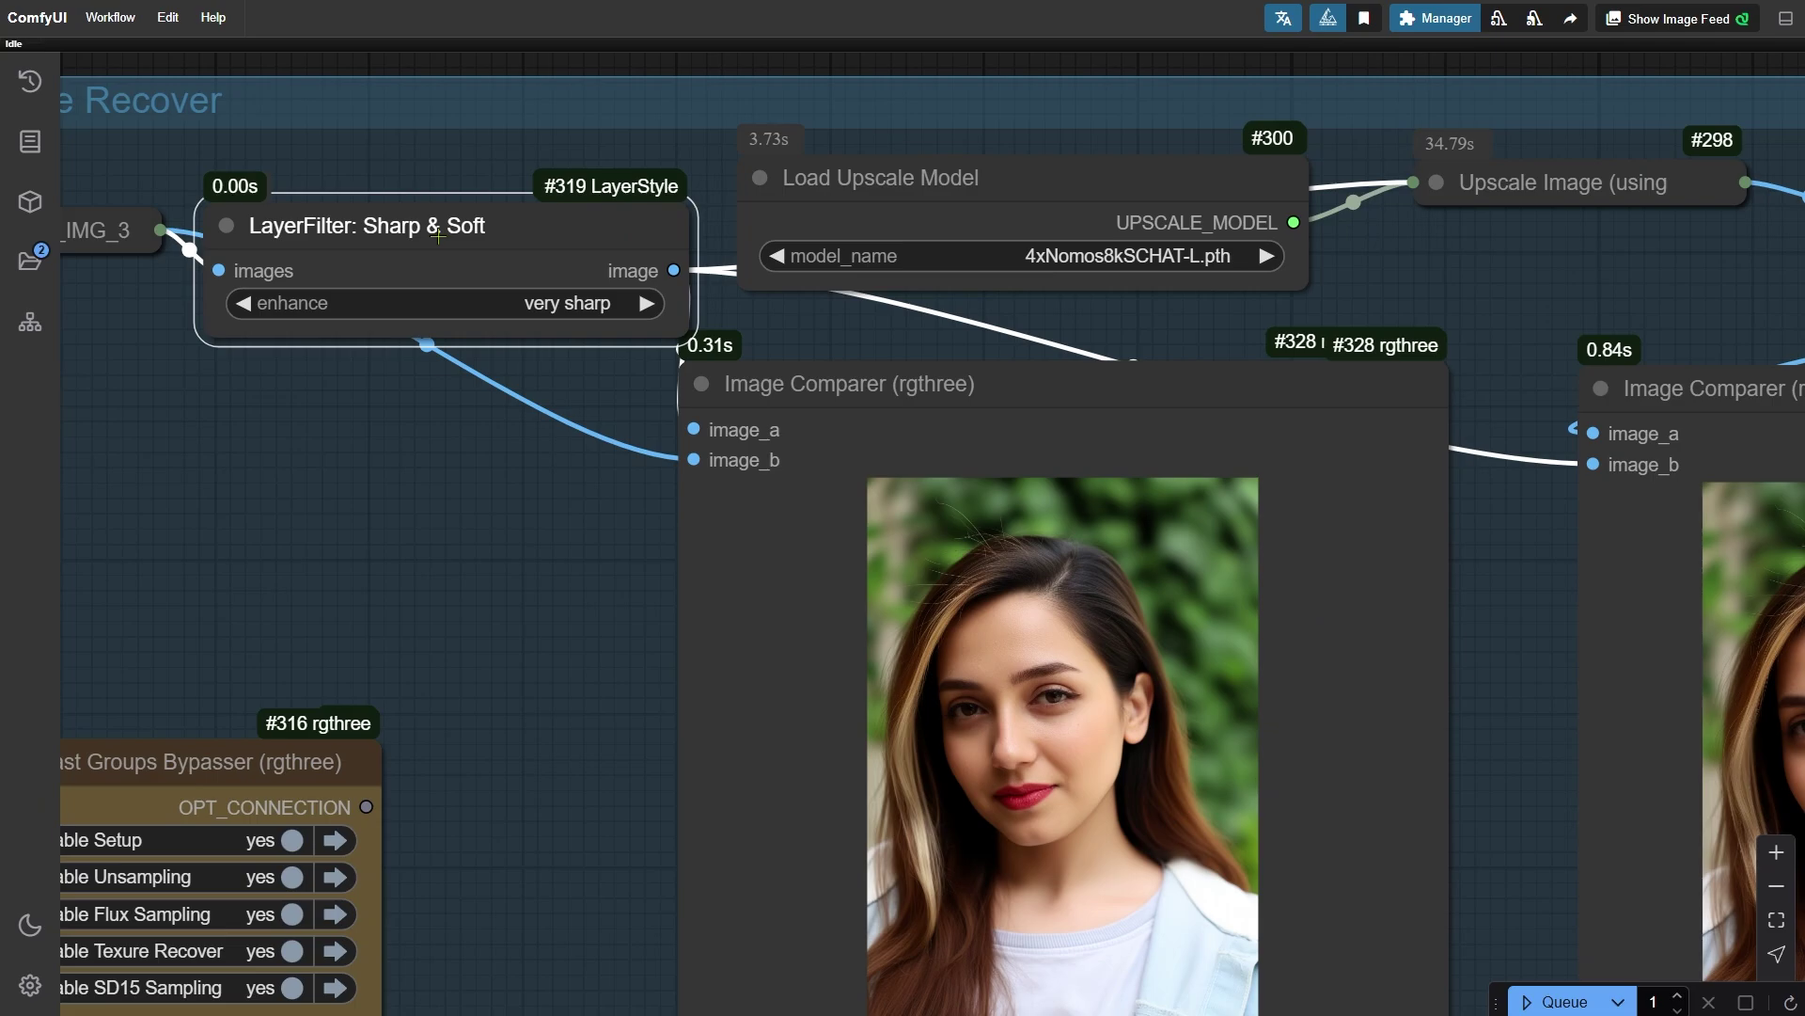
# Inspect the Upscale Image By, Load Upscale Model and ImageSize nodes and their comparer
pyautogui.moveTo(1469, 730); pyautogui.dragTo(766, 633)
pyautogui.scroll(-1, 765, 633)
pyautogui.click(447, 148)
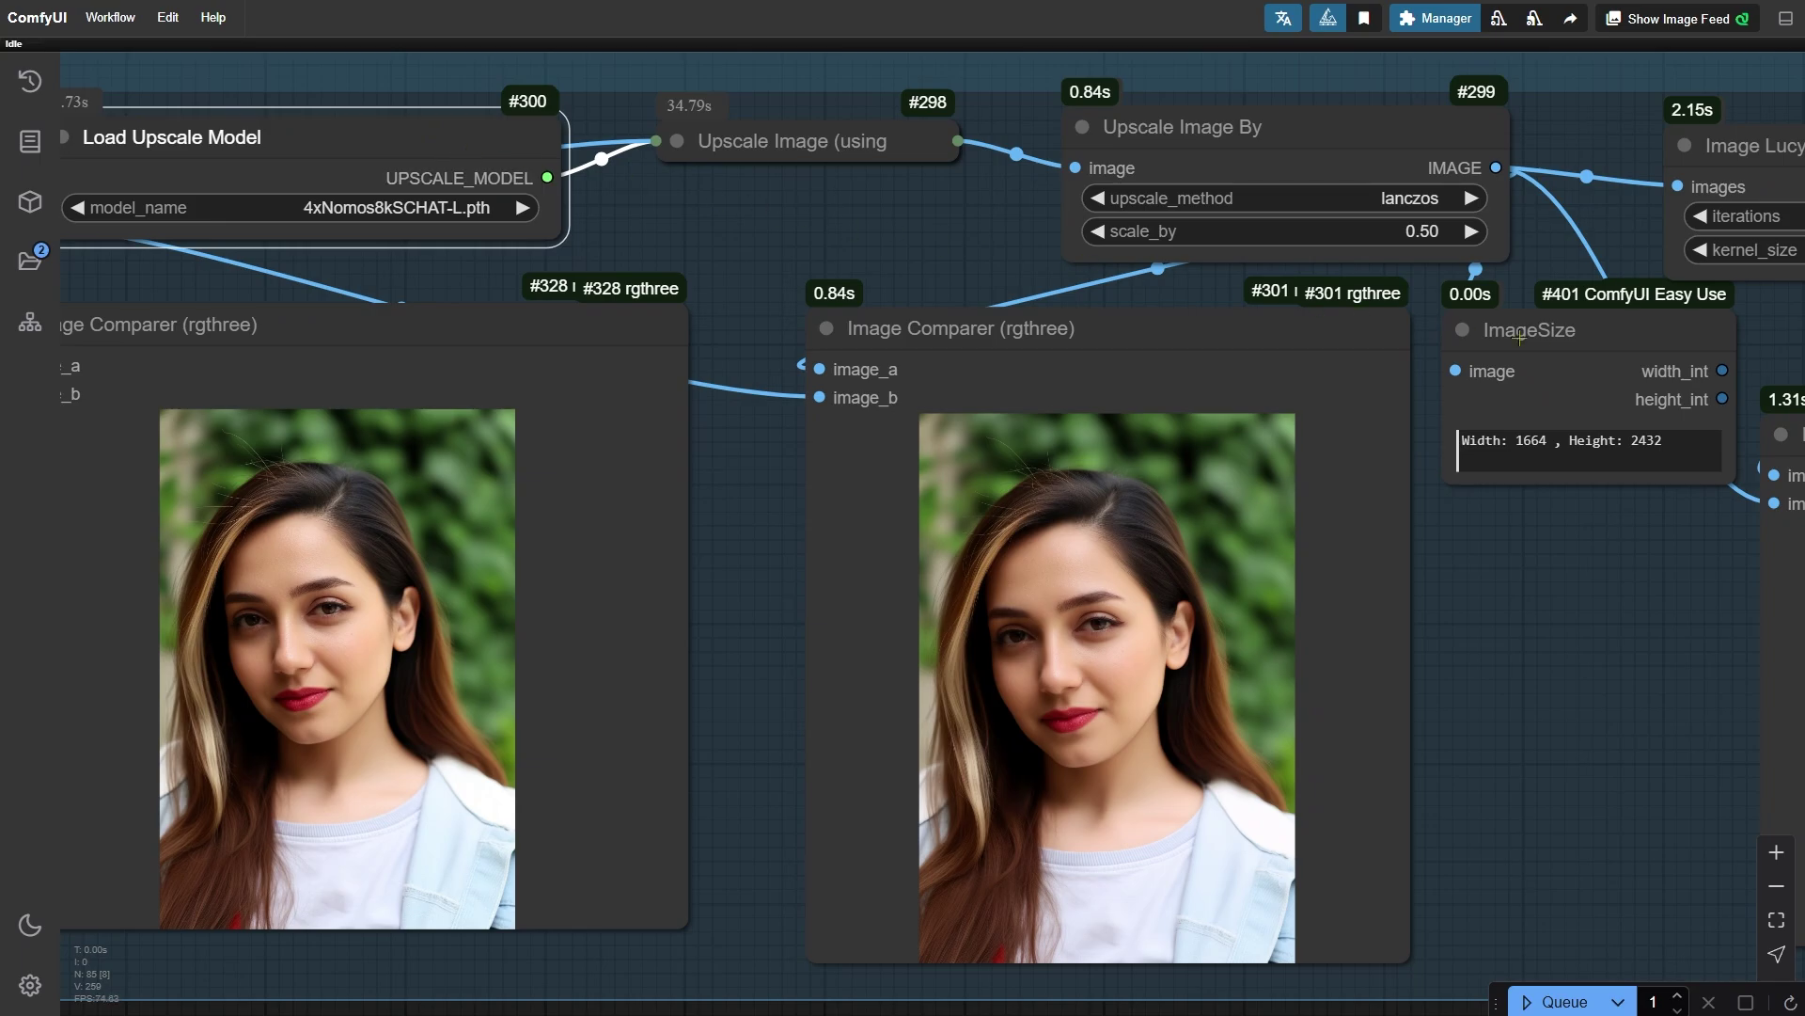
pyautogui.click(1555, 348)
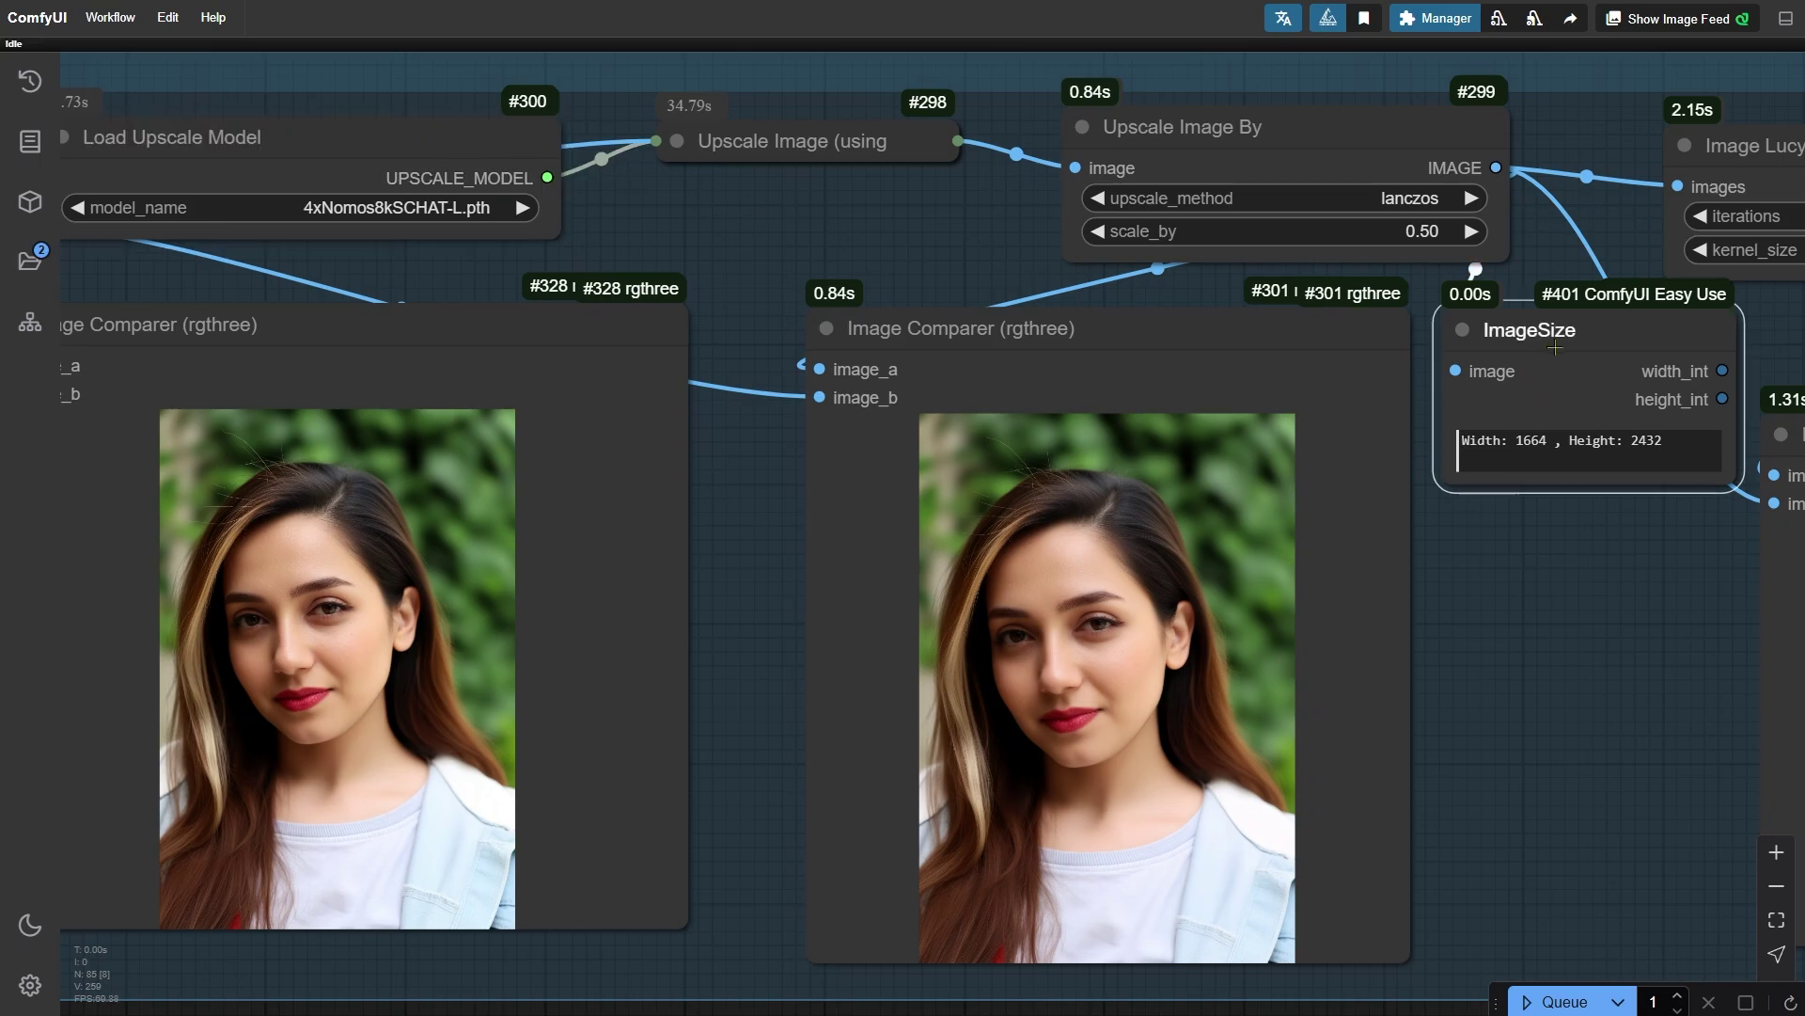
pyautogui.scroll(7, 1102, 724)
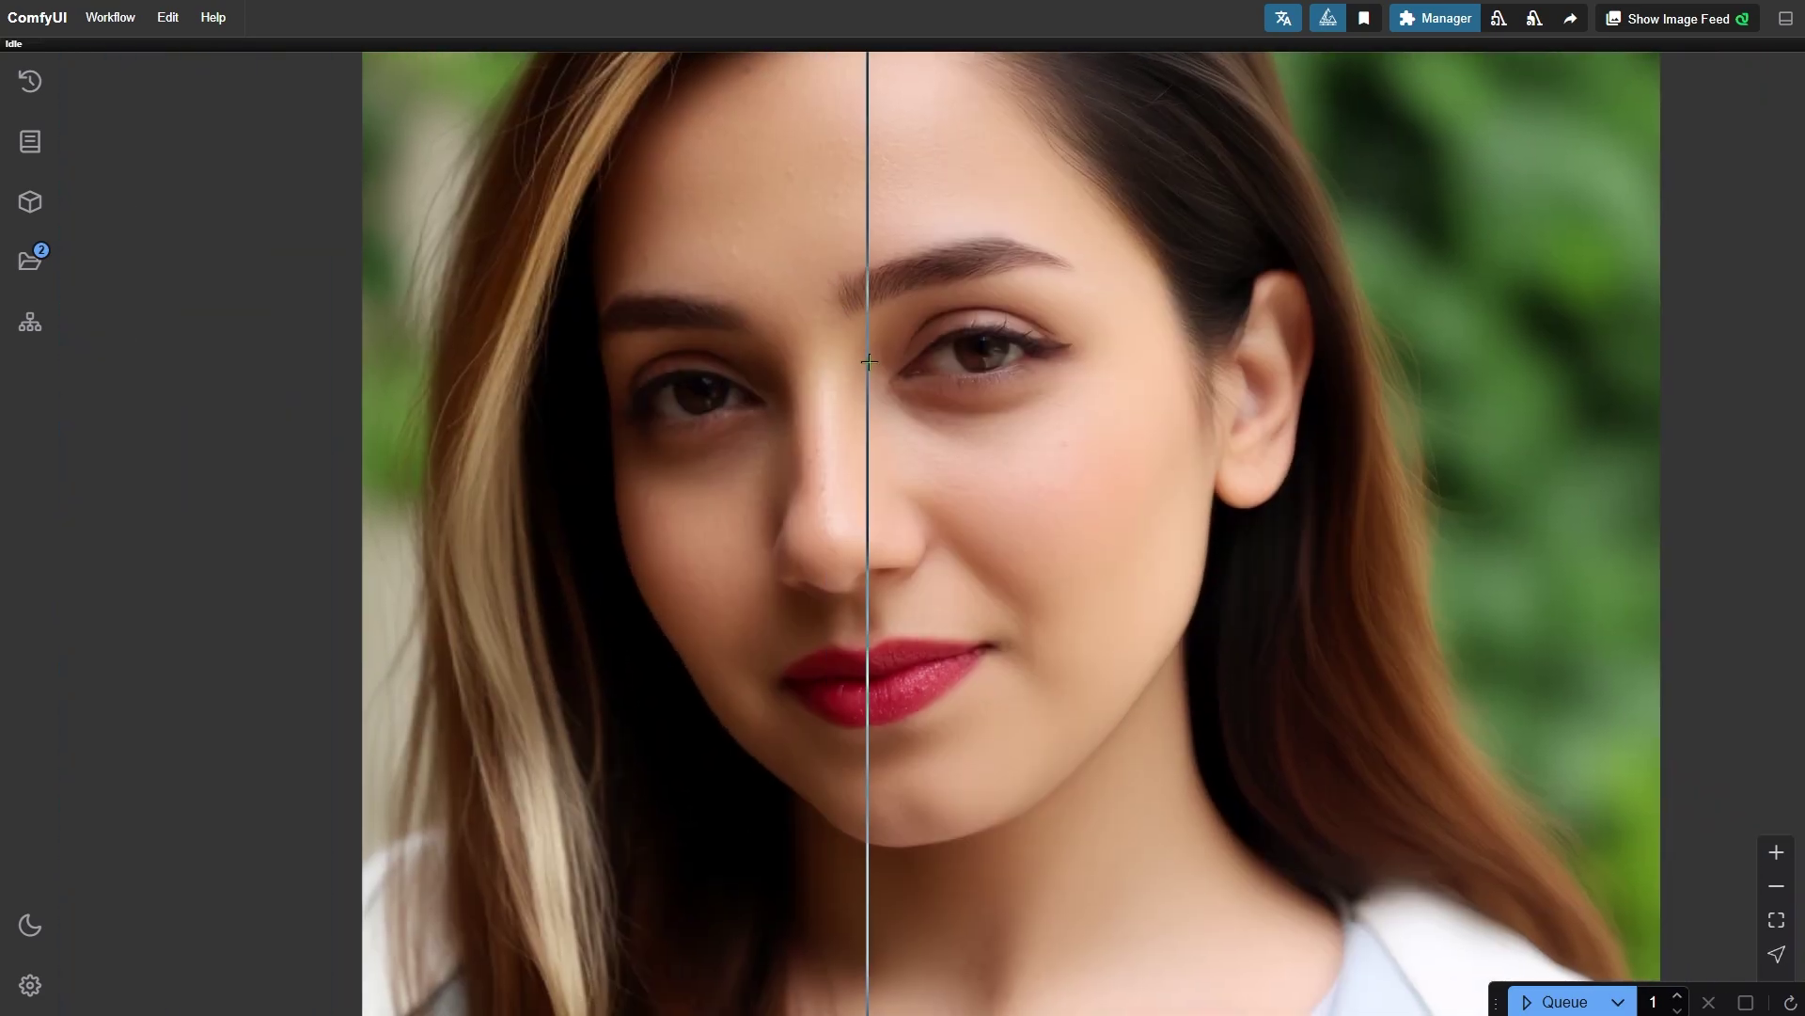
pyautogui.scroll(5, 950, 381)
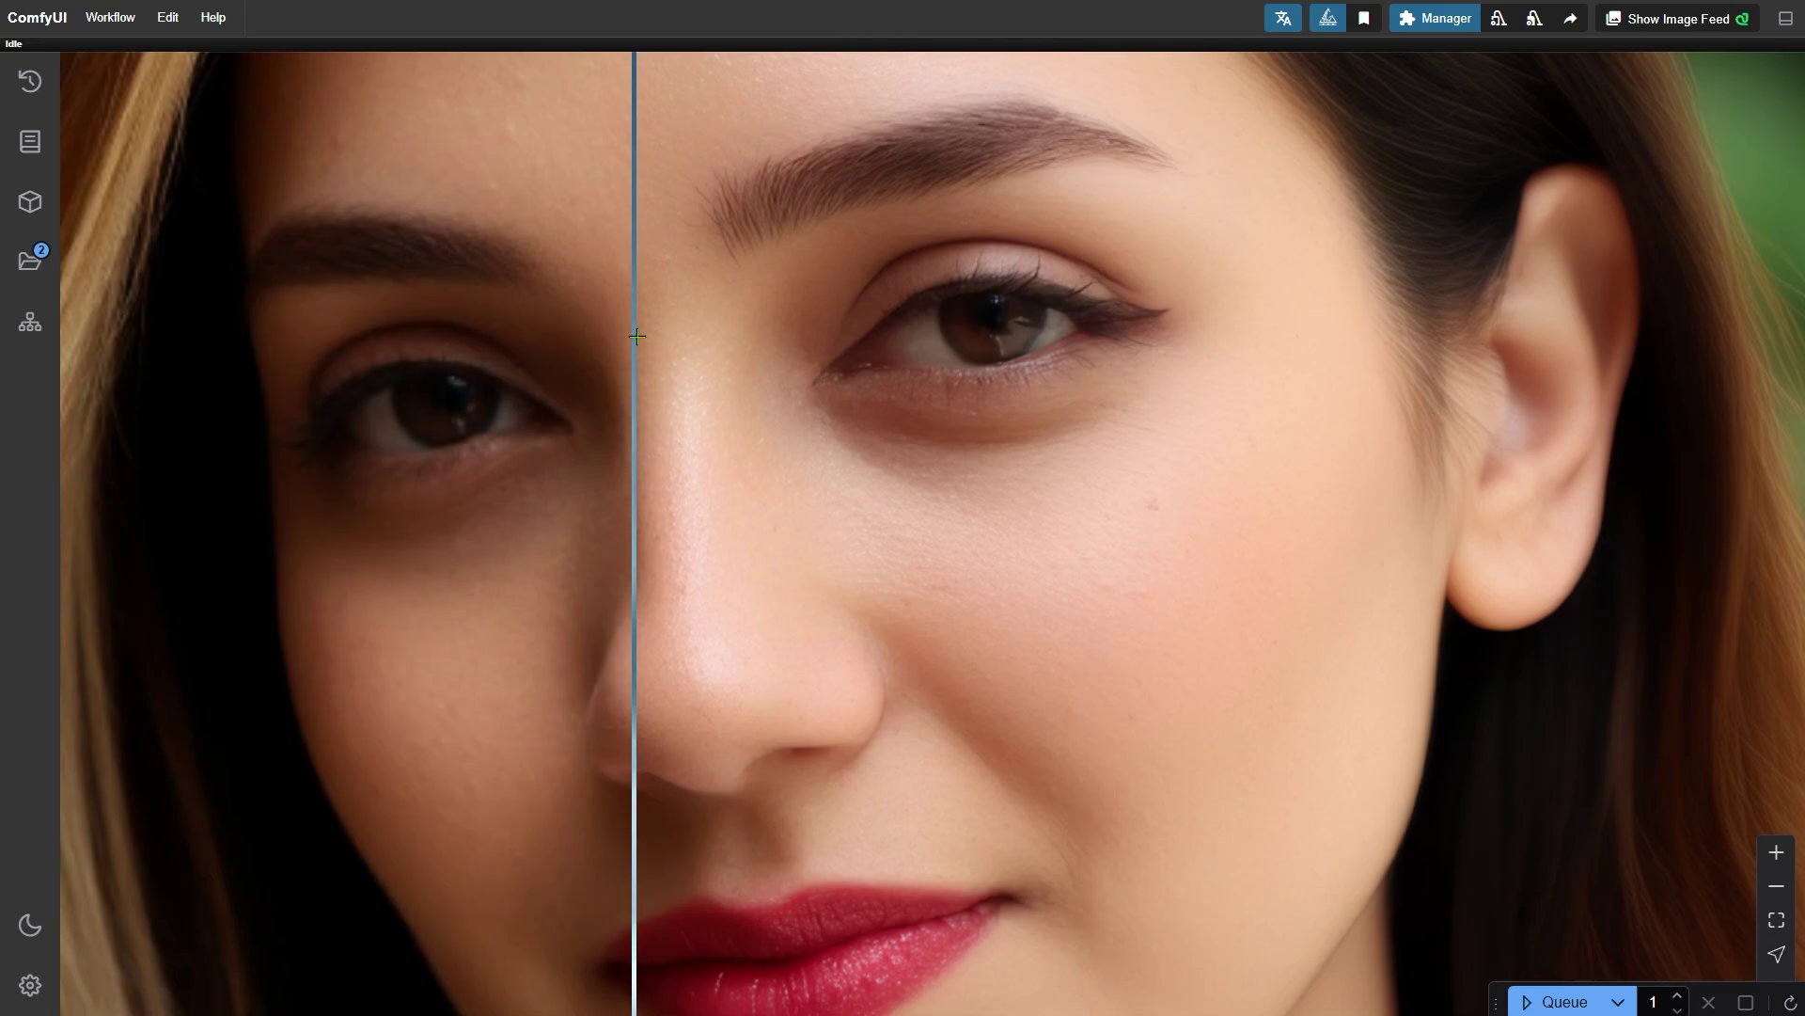
pyautogui.scroll(-8, 636, 336)
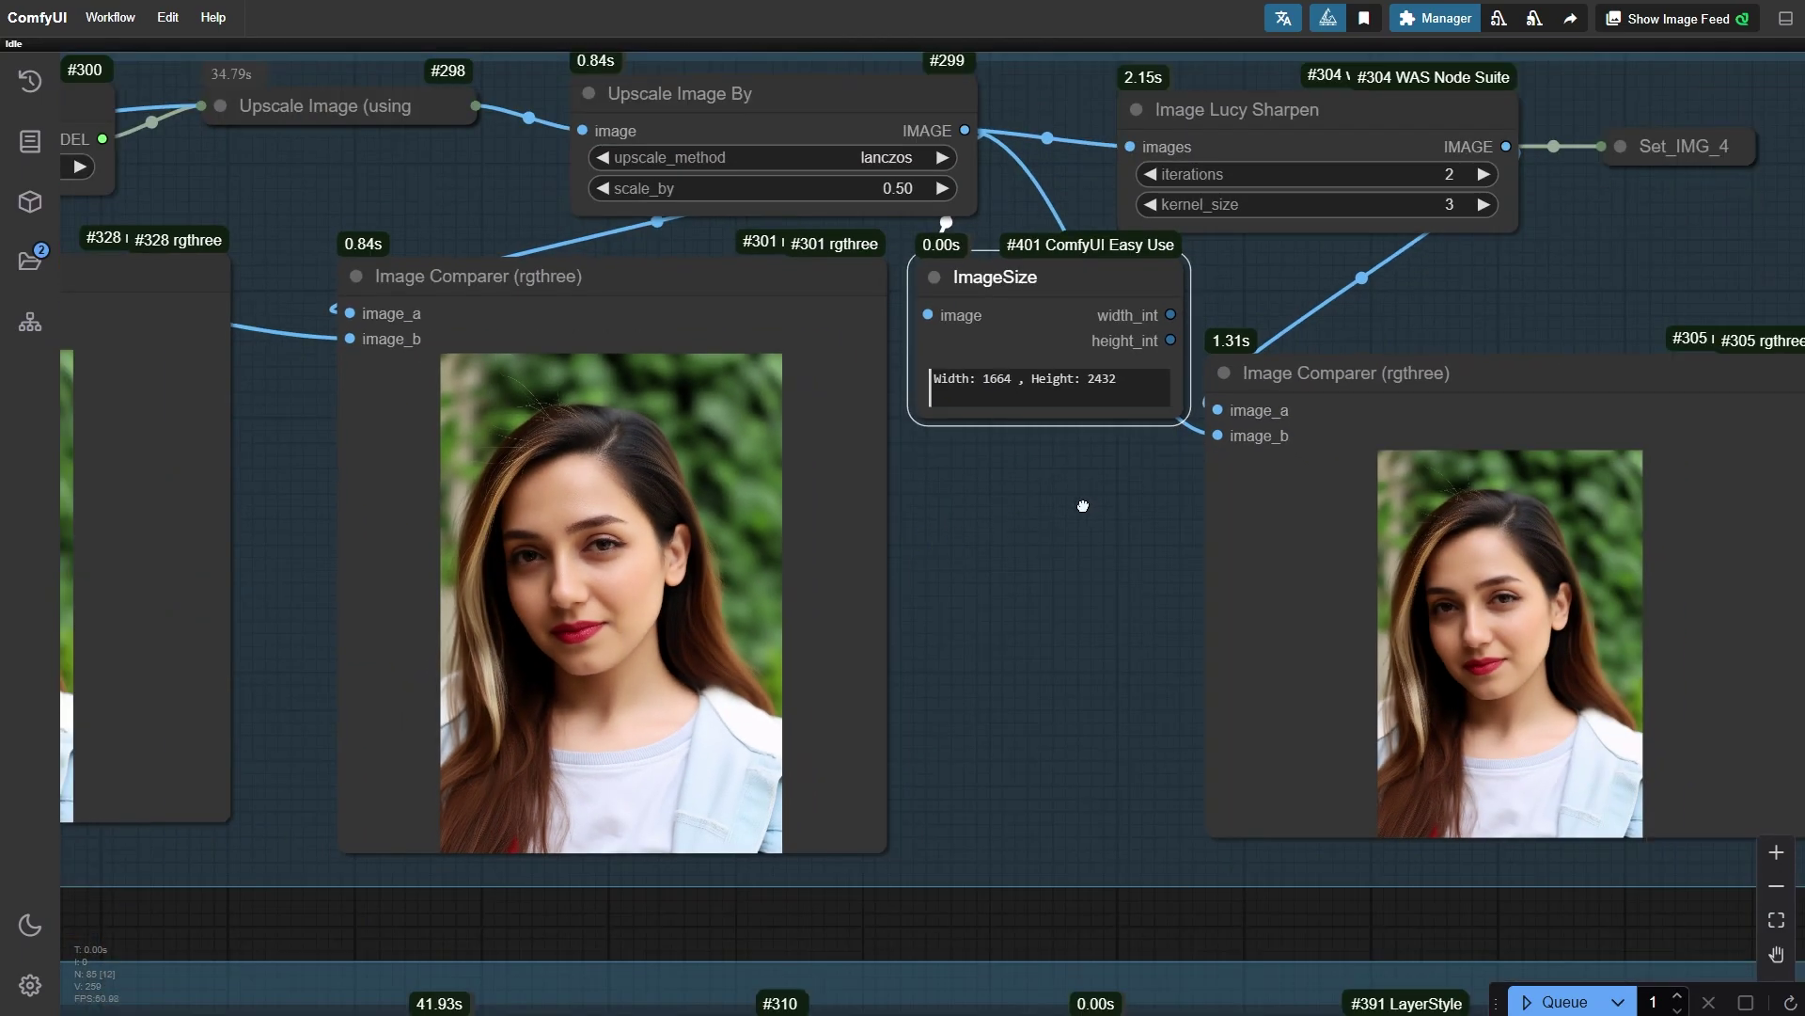
# Zoom into the Image Lucy Sharpen comparison, then zoom out toward SD15 Sampling
pyautogui.moveTo(1081, 506); pyautogui.dragTo(645, 577)
pyautogui.moveTo(1100, 367); pyautogui.dragTo(1036, 351)
pyautogui.scroll(1, 1036, 350)
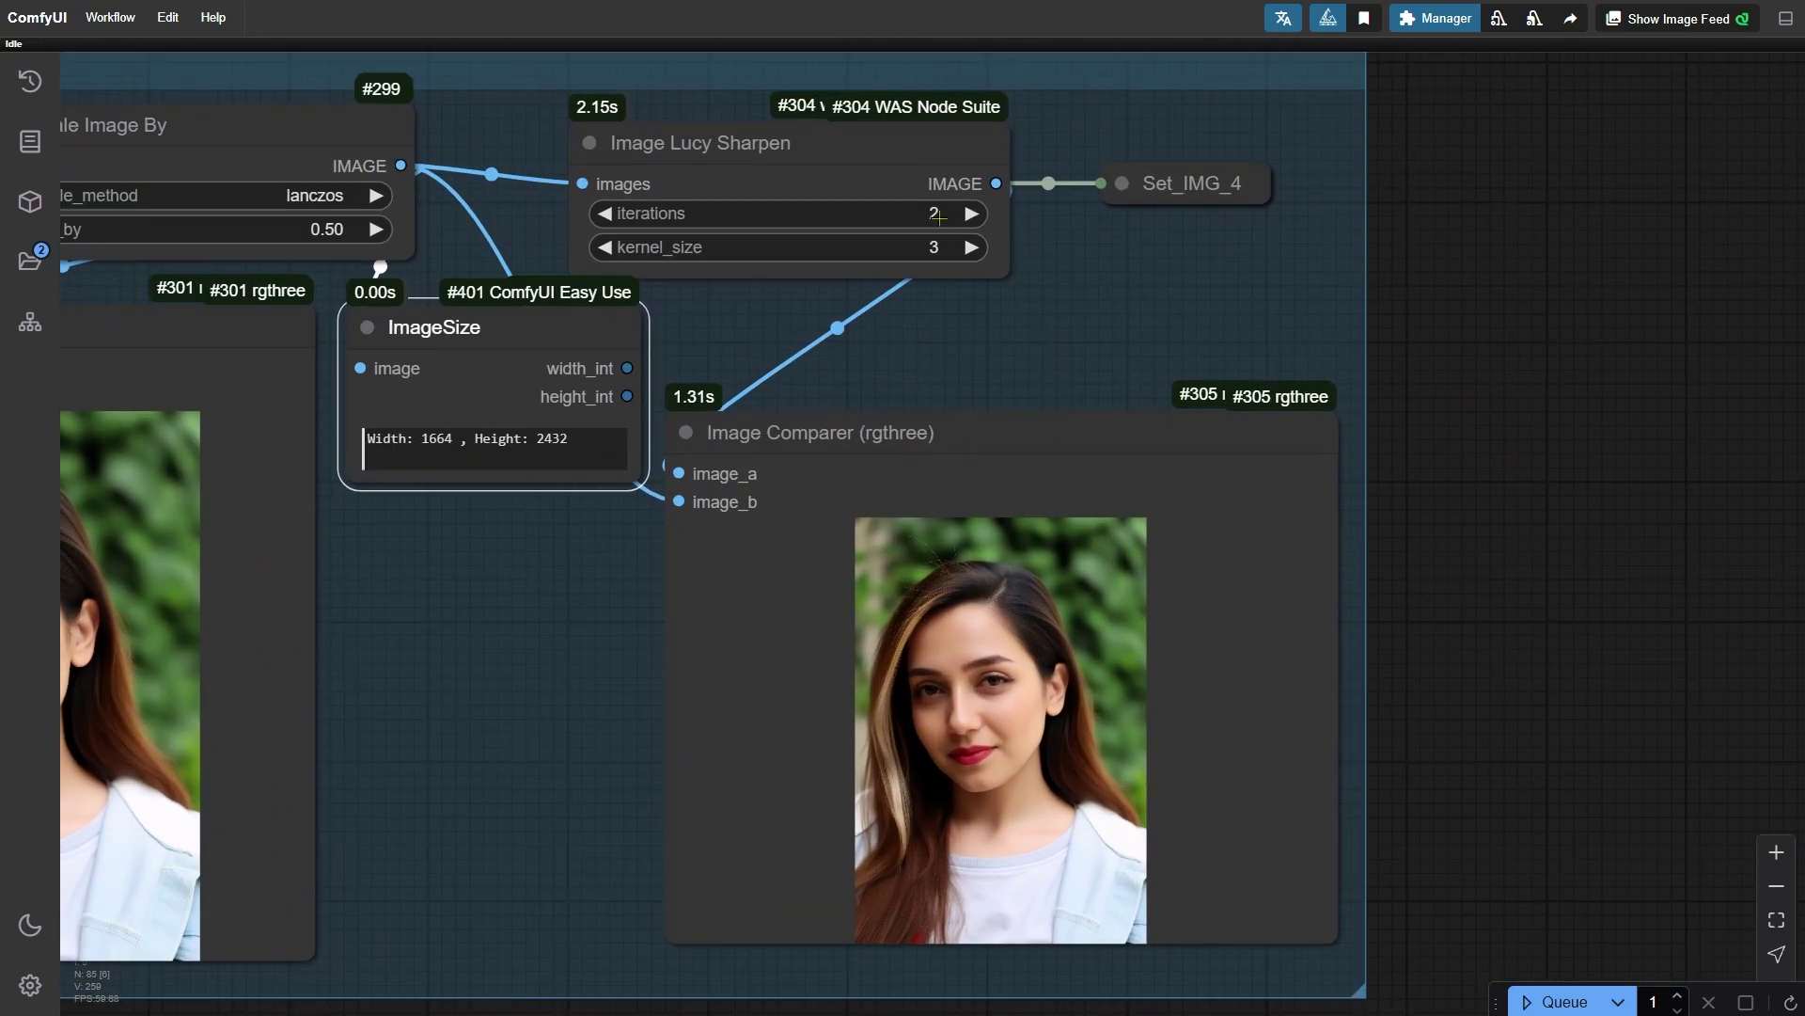
pyautogui.scroll(15, 959, 658)
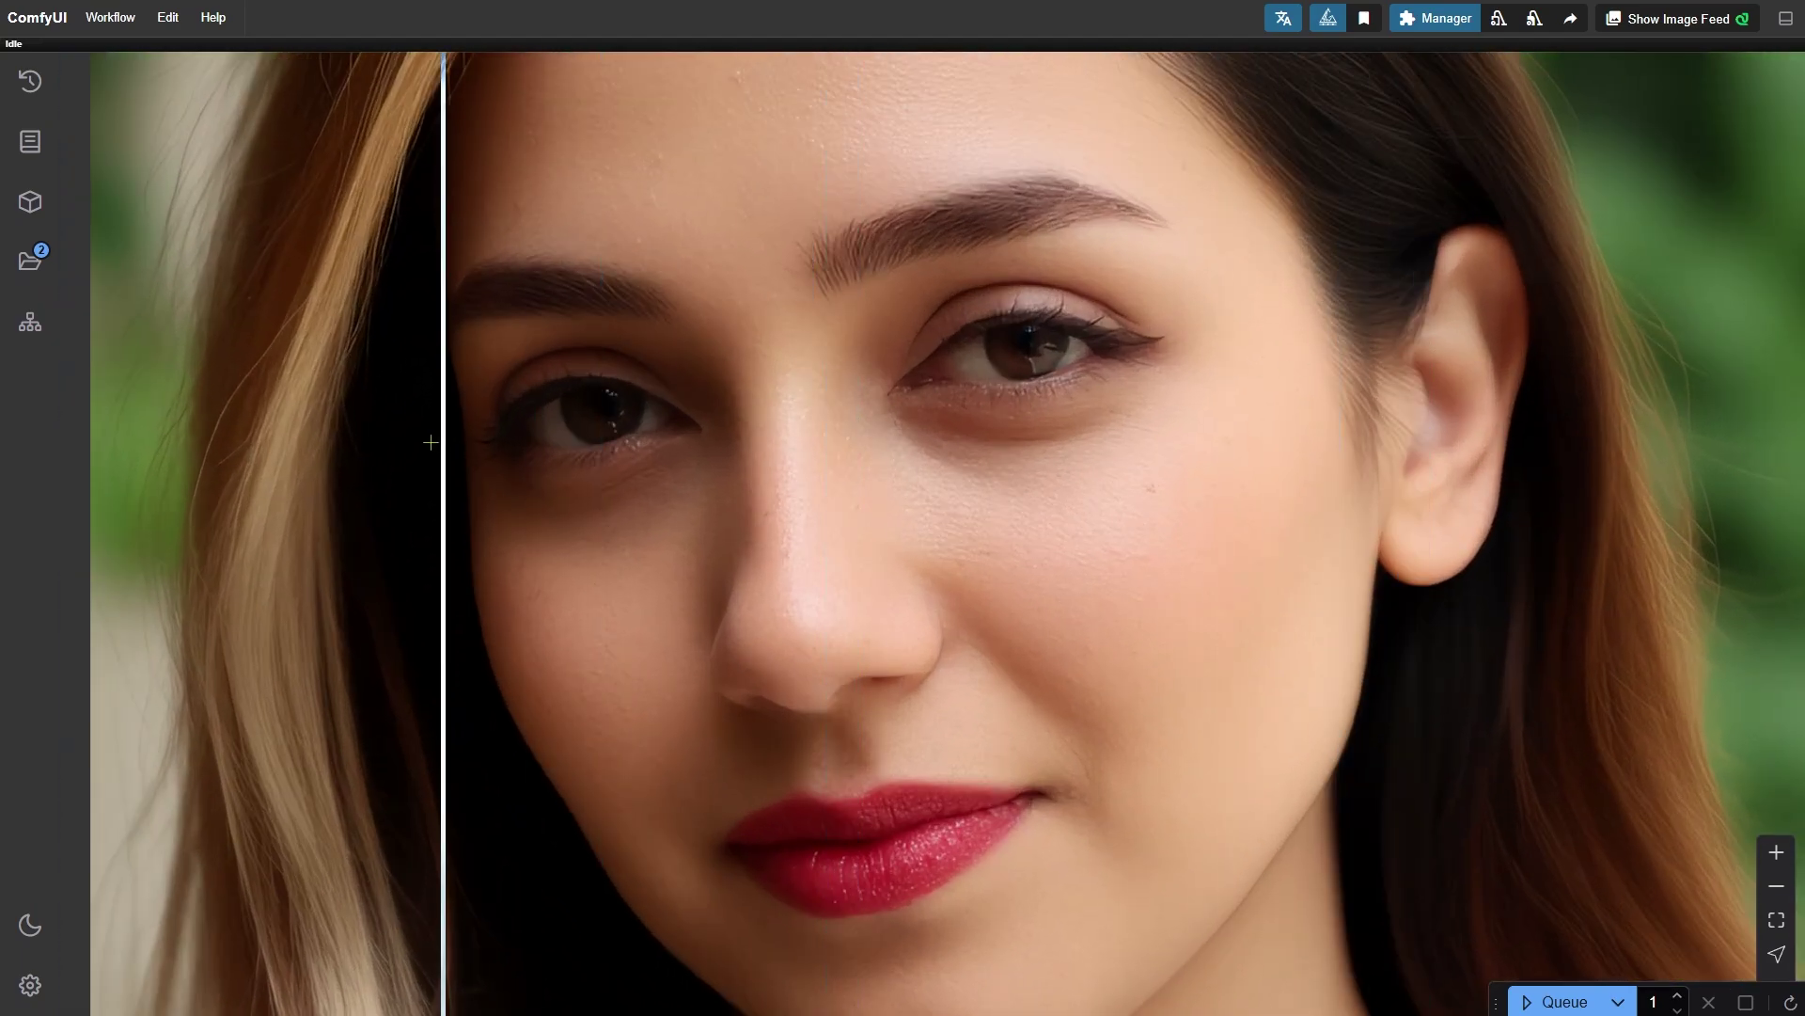
pyautogui.scroll(-12, 718, 583)
pyautogui.scroll(-8, 849, 634)
# Keep the KSampler denoise value at 0.3 in the SD15 Sampling group
pyautogui.scroll(6, 524, 799)
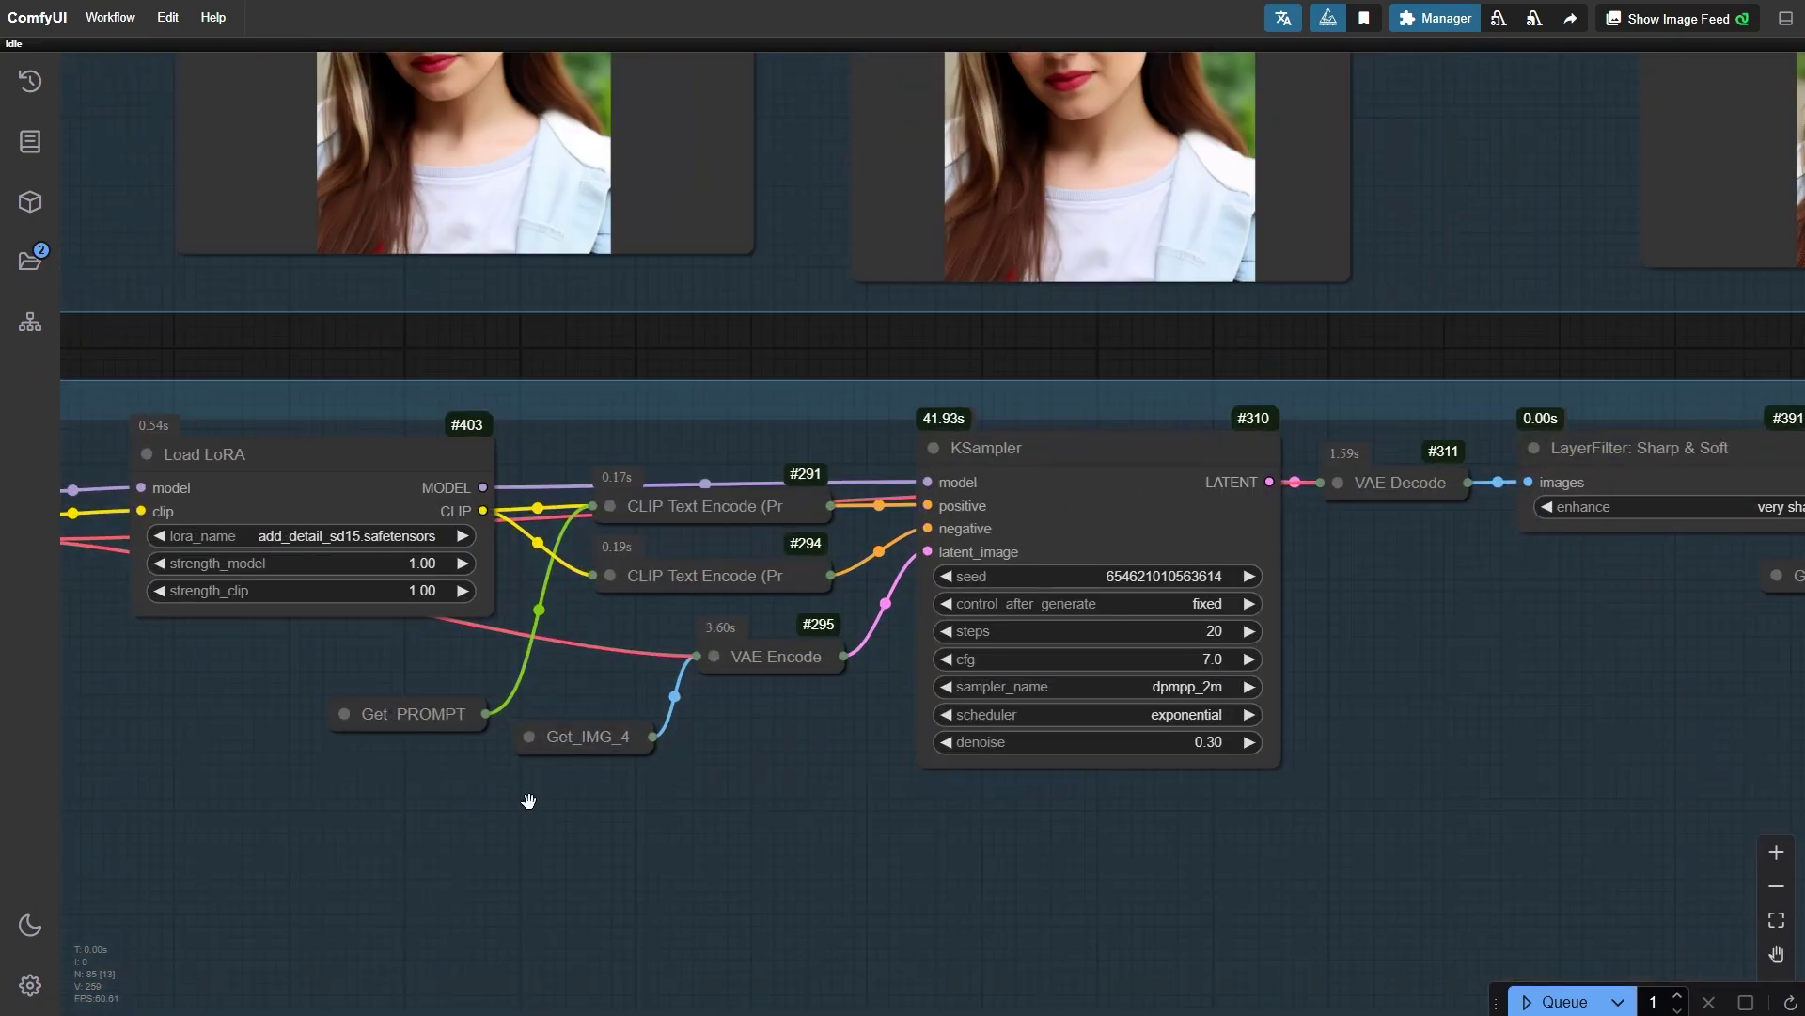
pyautogui.moveTo(524, 799); pyautogui.dragTo(617, 758)
pyautogui.scroll(5, 1464, 745)
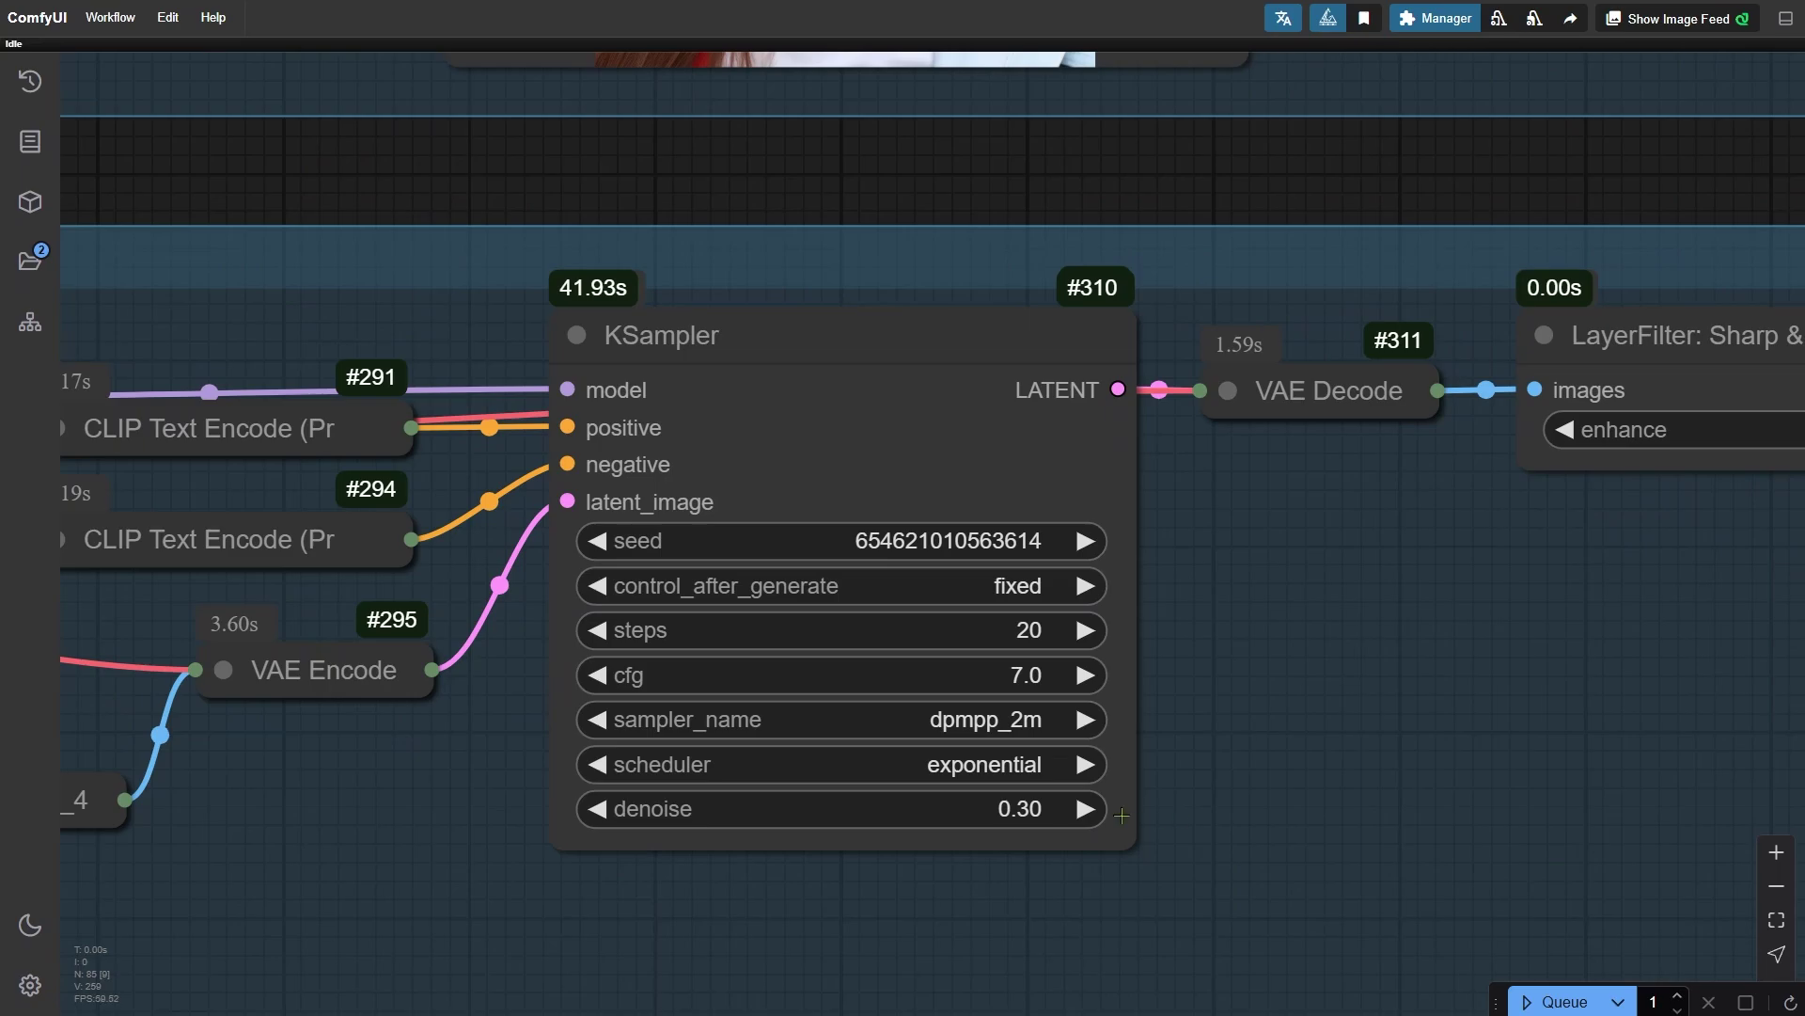
pyautogui.click(1003, 811)
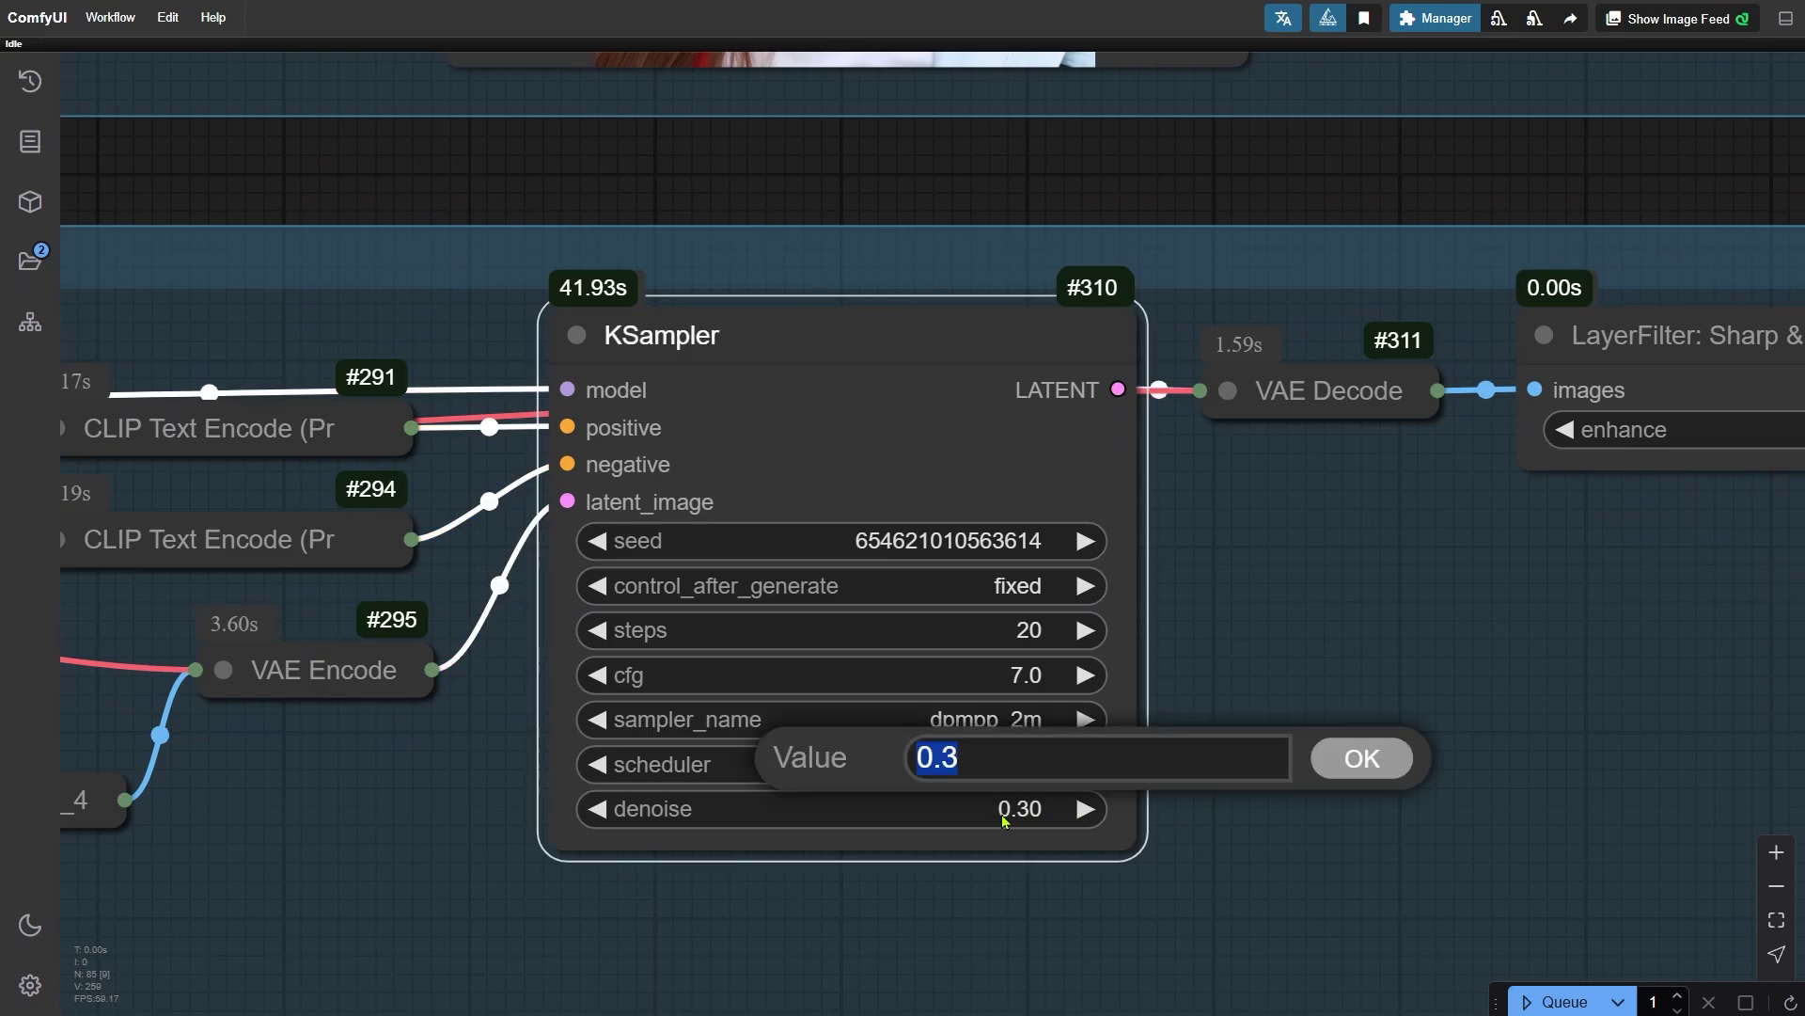
pyautogui.click(1369, 769)
# Zoom into the final Image Comparer showing the refined portrait against the original IMG_1
pyautogui.moveTo(1539, 794); pyautogui.dragTo(736, 758)
pyautogui.moveTo(1197, 789); pyautogui.dragTo(658, 576)
pyautogui.moveTo(737, 681); pyautogui.dragTo(364, 643)
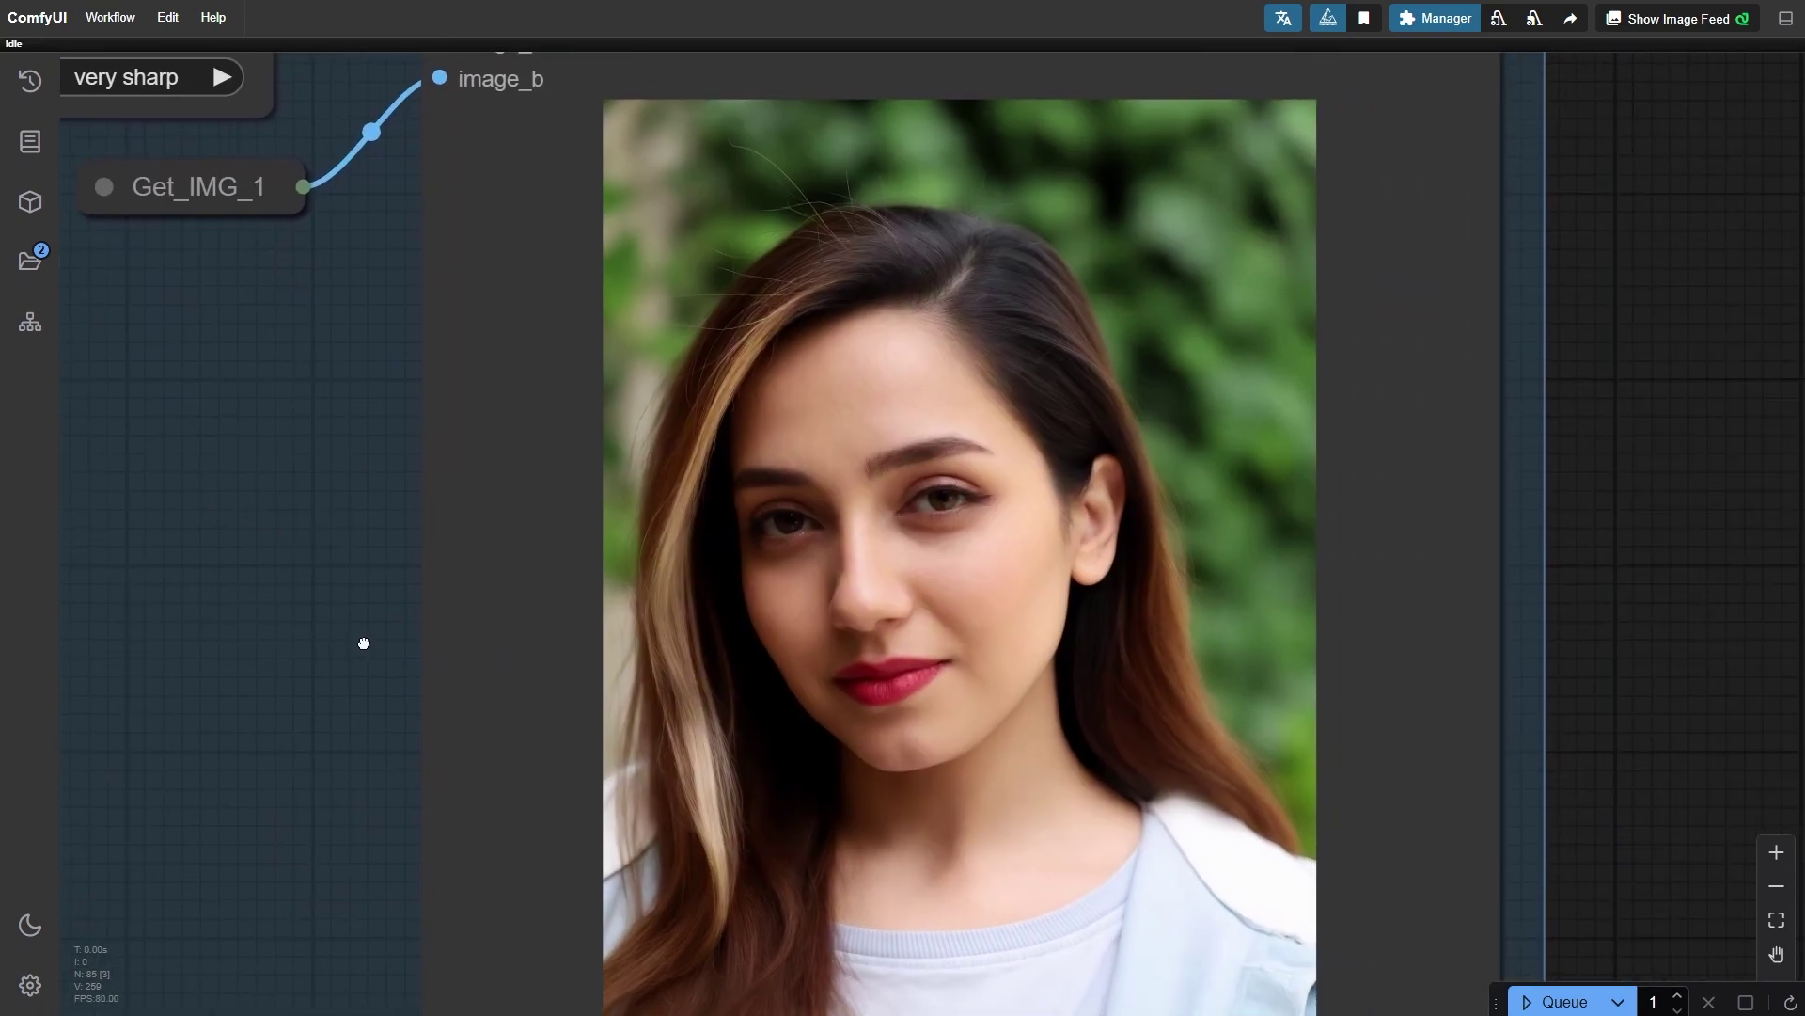
pyautogui.scroll(5, 872, 507)
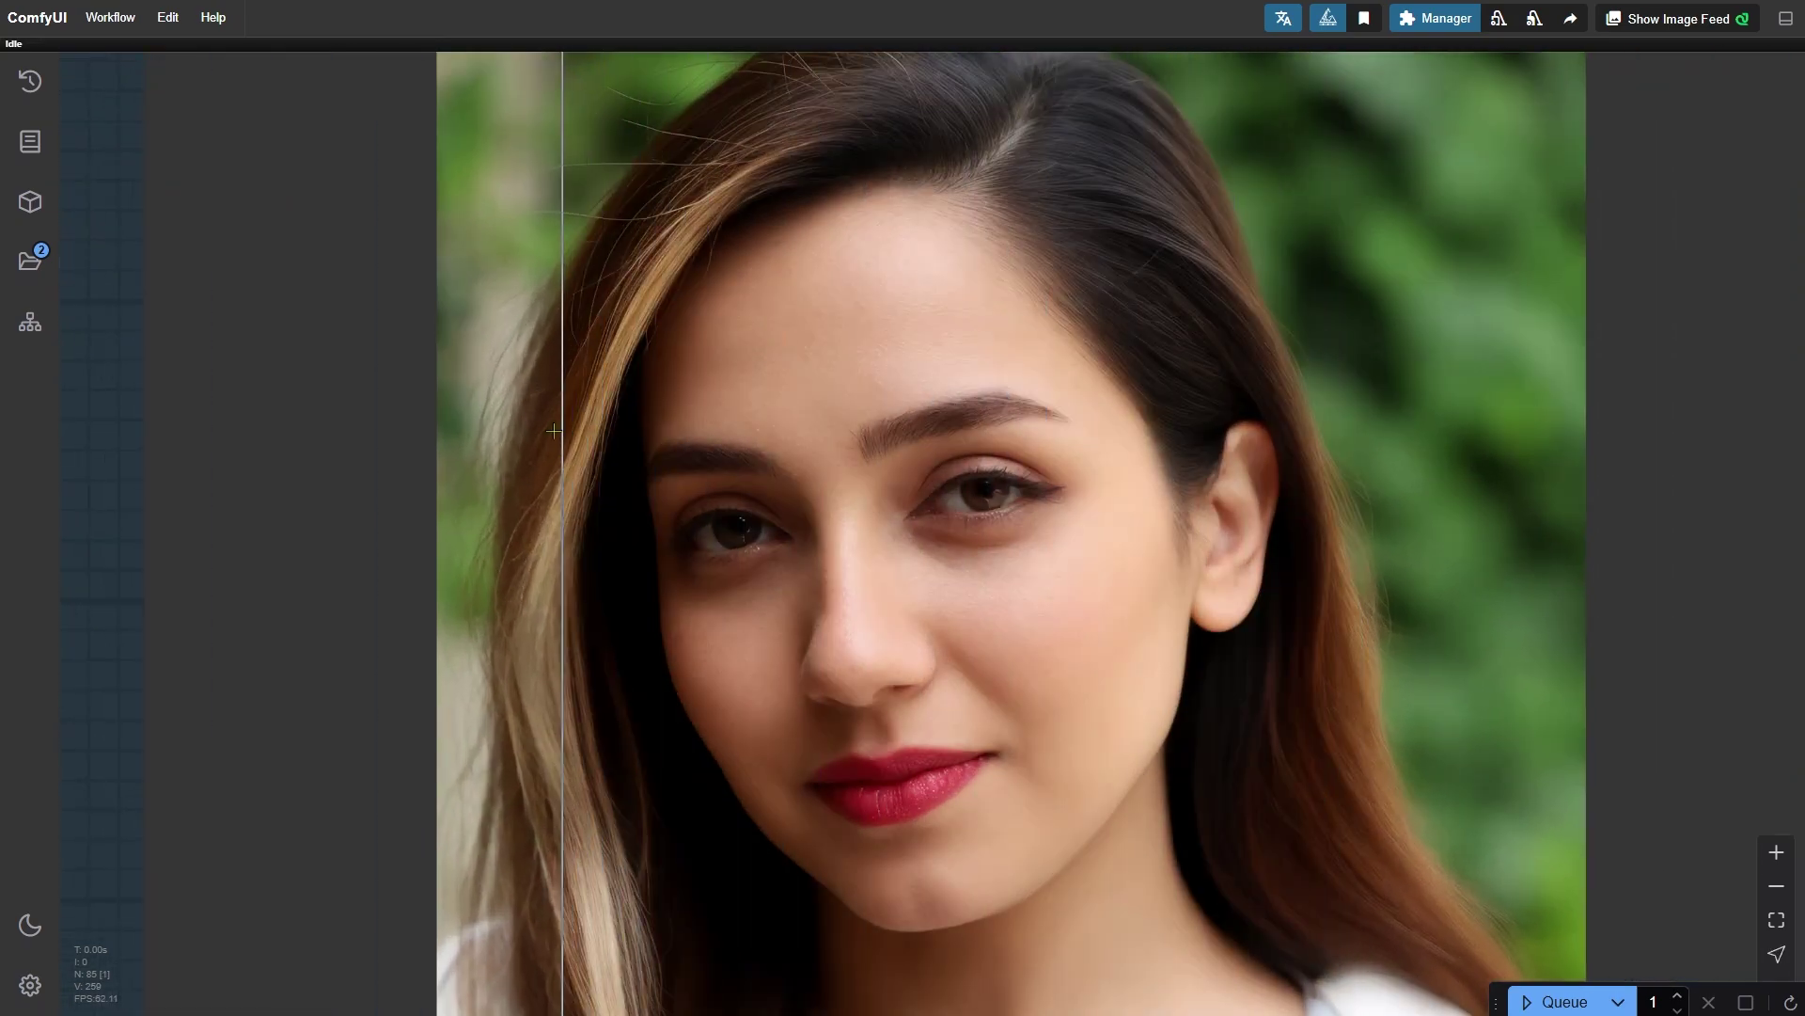